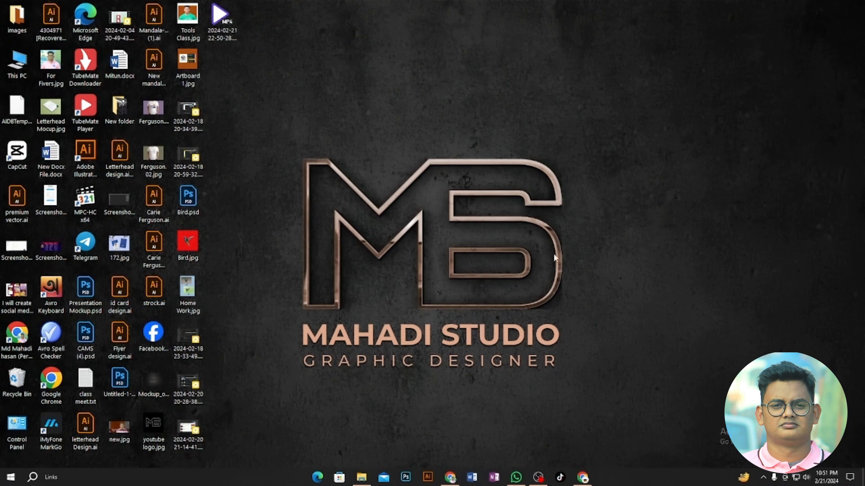
right_click(587, 241)
click(603, 269)
right_click(604, 307)
click(626, 332)
right_click(572, 289)
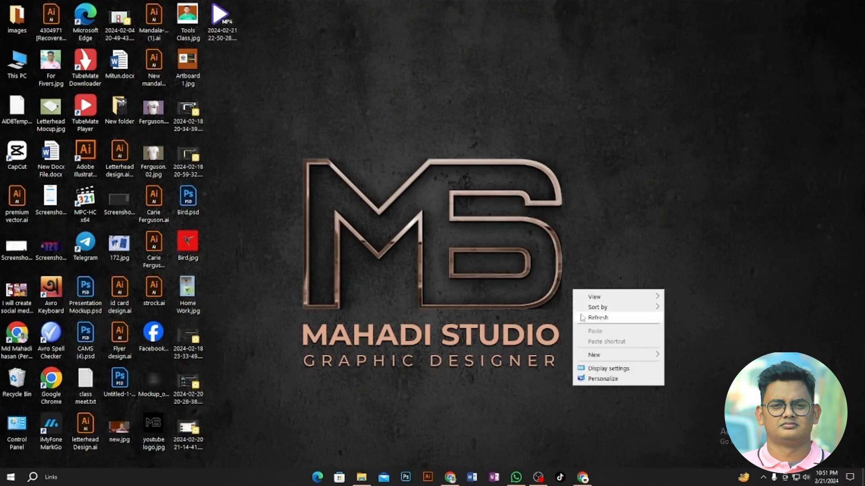
click(582, 318)
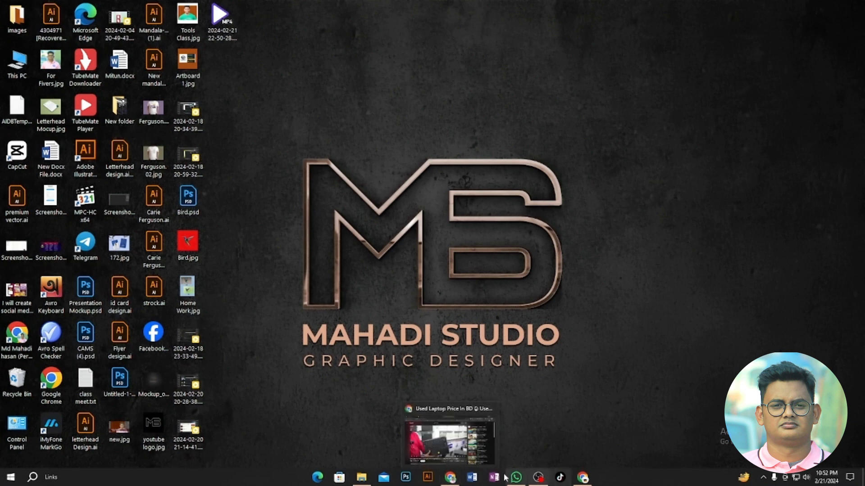
Switch to Adobe Illustrator and start setting up a new document.
click(428, 477)
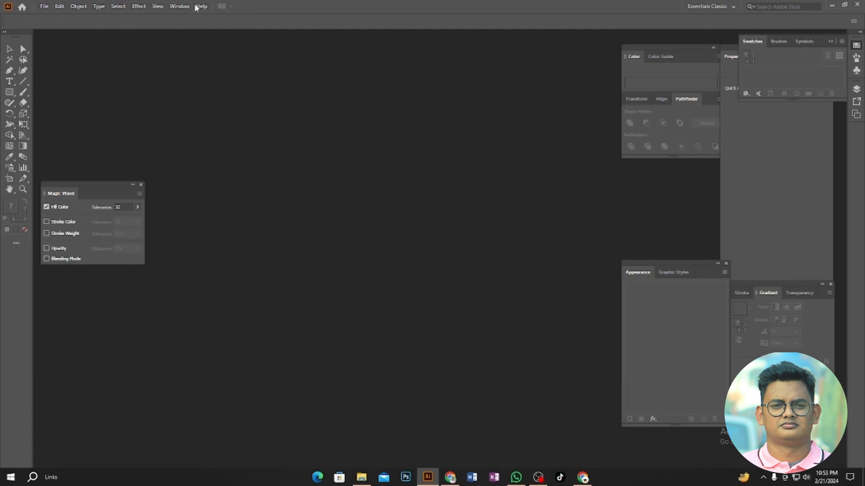
click(9, 50)
click(43, 10)
click(56, 17)
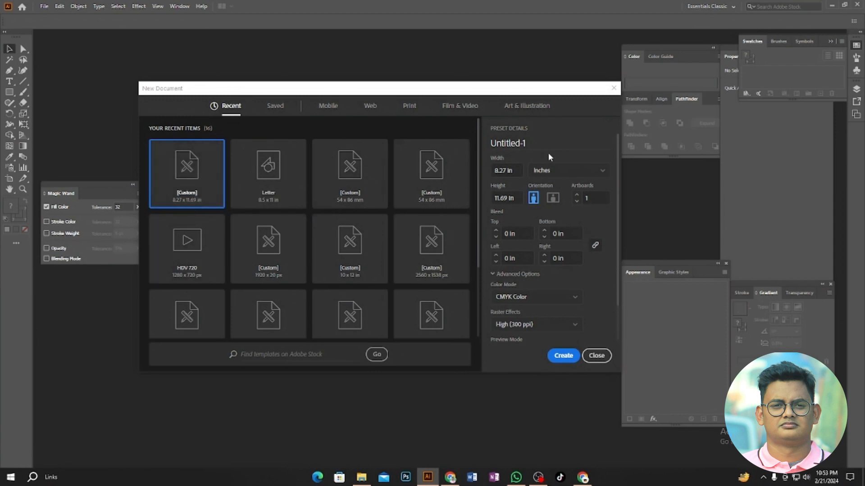
Examine the document name field and the available measurement units in the new document settings.
click(538, 145)
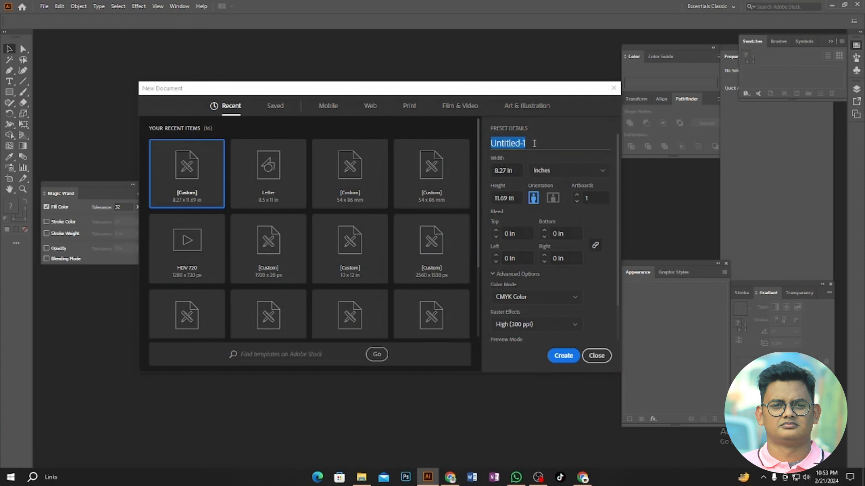
click(539, 141)
drag(540, 142, 463, 154)
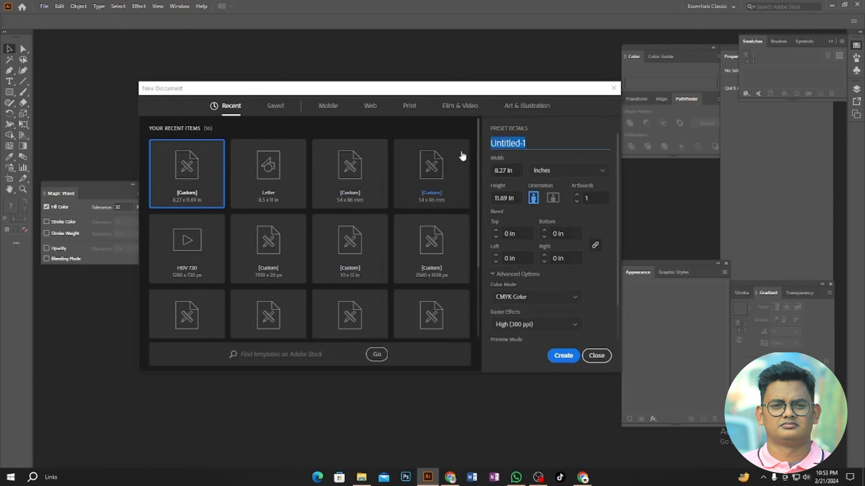
click(538, 141)
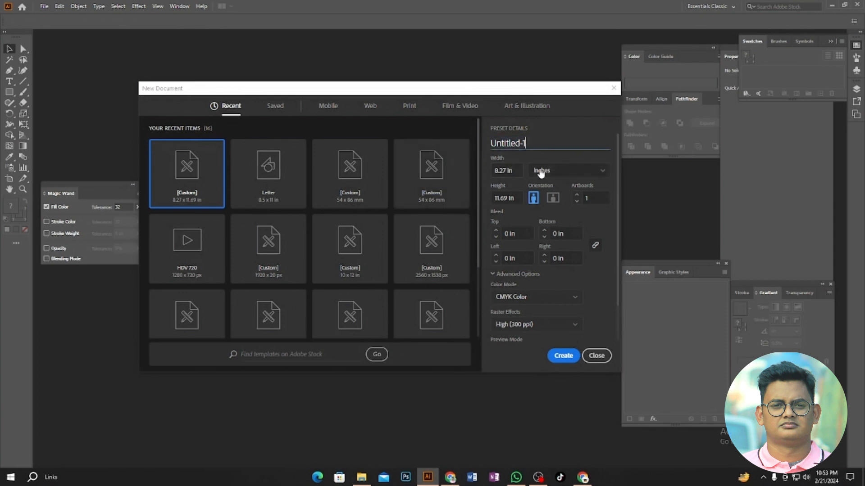
click(541, 174)
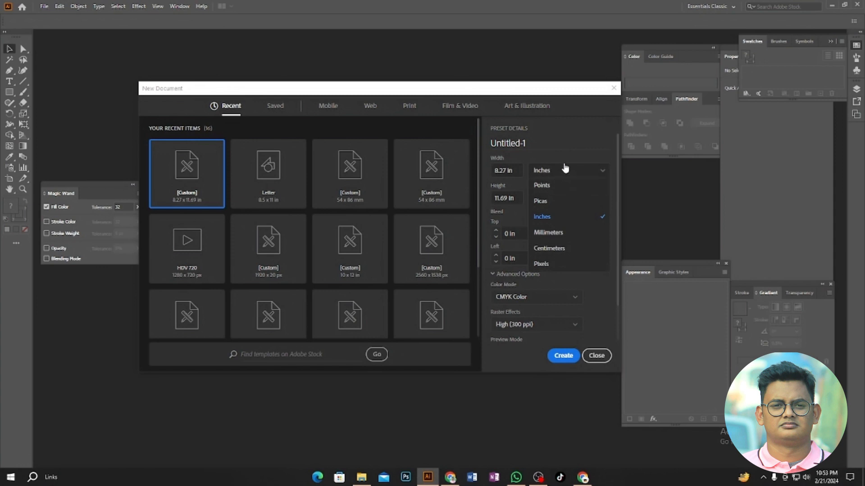
click(562, 167)
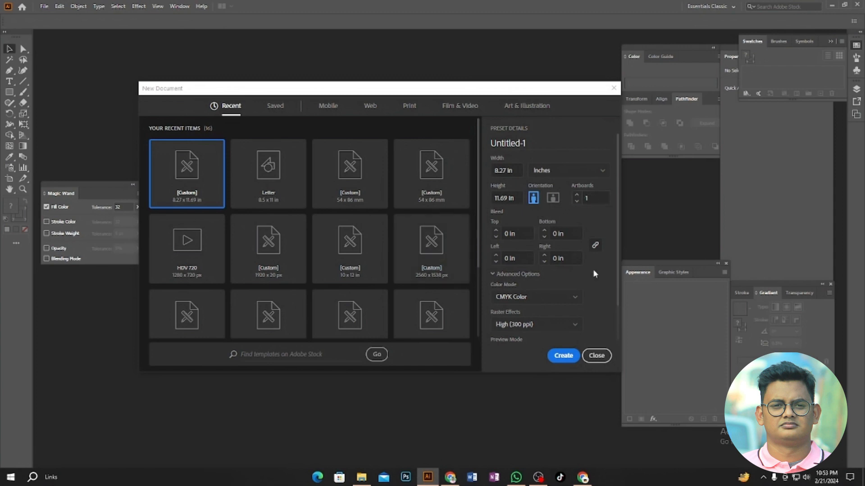
Try RGB Color, set the color mode back to CMYK Color, and create the 8.27 x 11.69 in portrait document.
scroll(544, 318, down, 2)
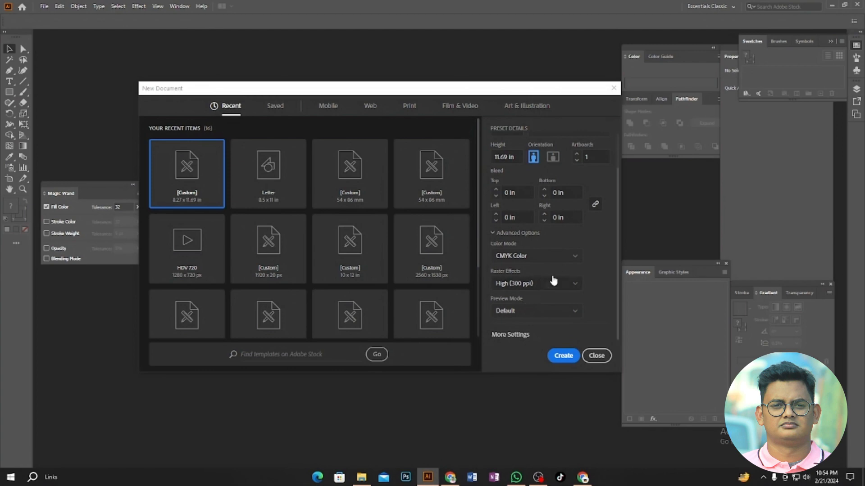
click(566, 262)
click(564, 260)
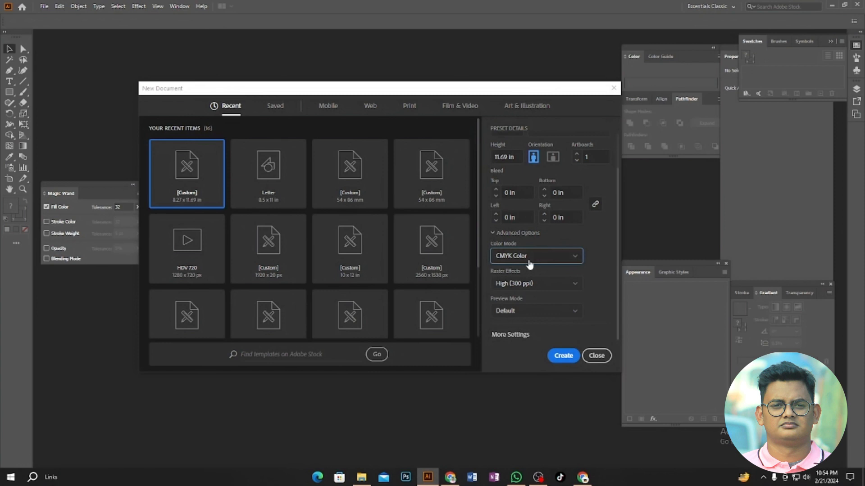
click(522, 256)
click(518, 272)
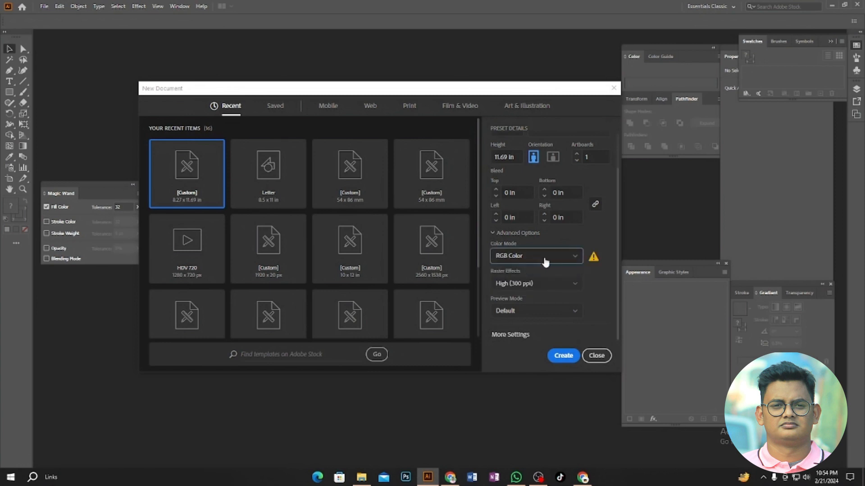
click(568, 259)
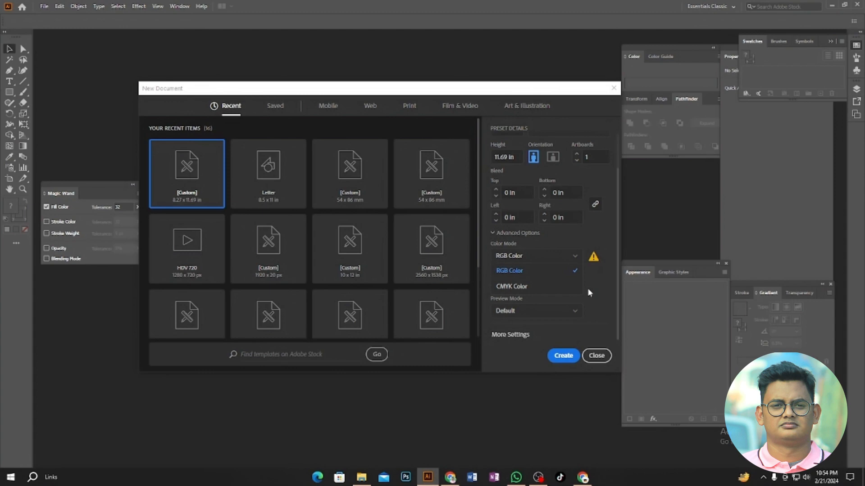
click(519, 287)
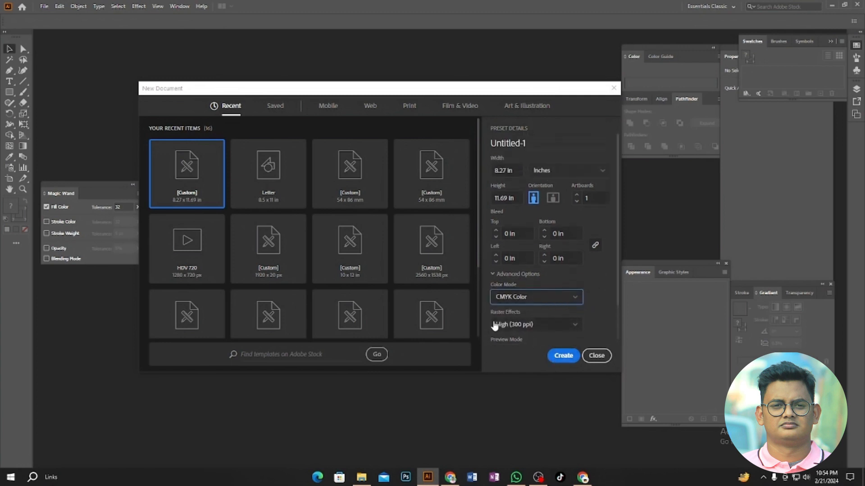
click(553, 359)
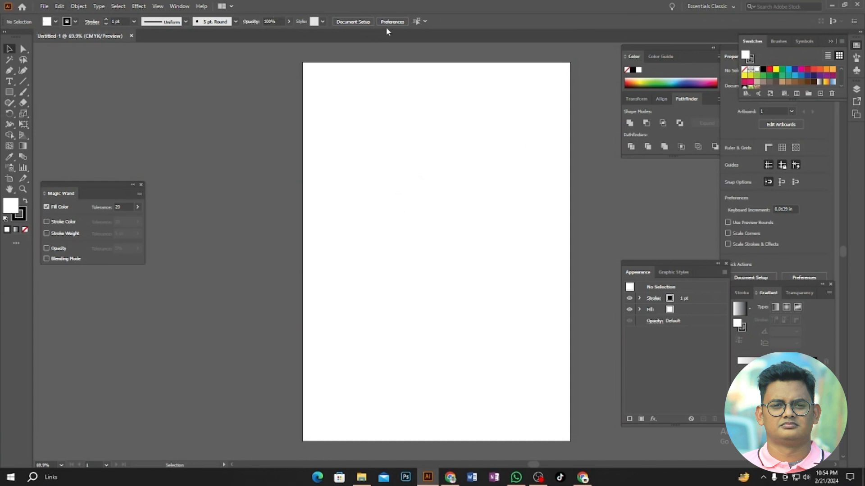
click(10, 58)
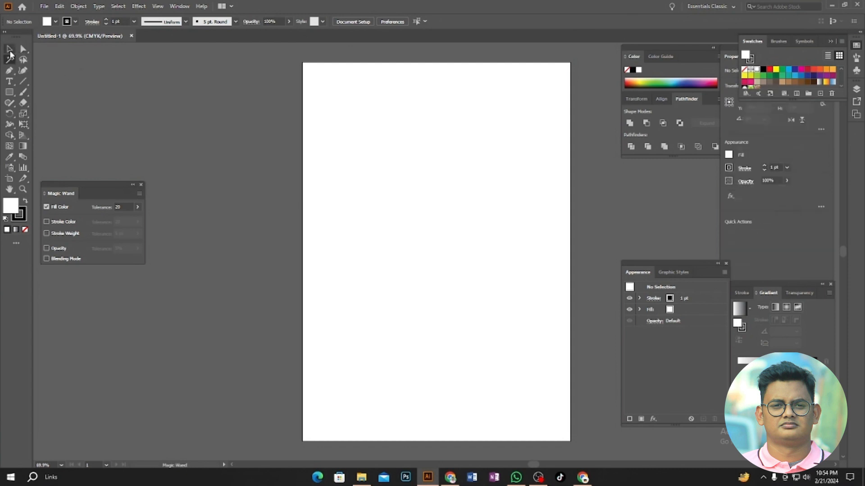
click(10, 52)
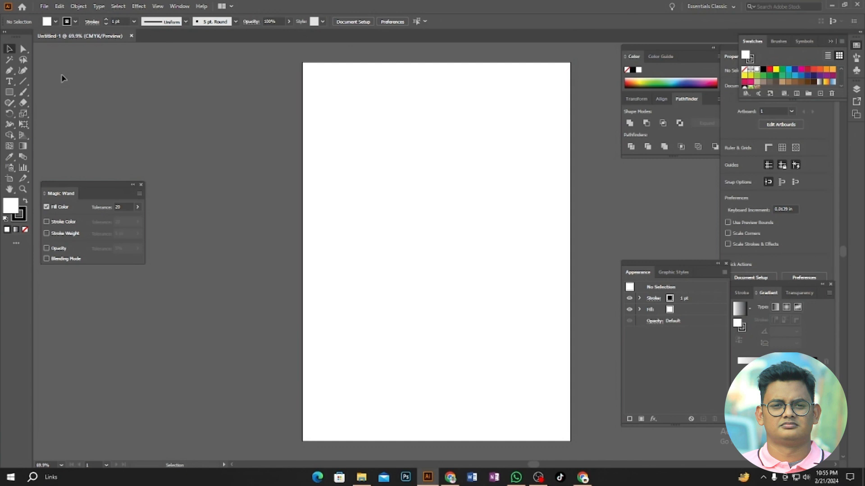
Switch the workspace to Essentials and return it to Essentials Classic.
click(719, 6)
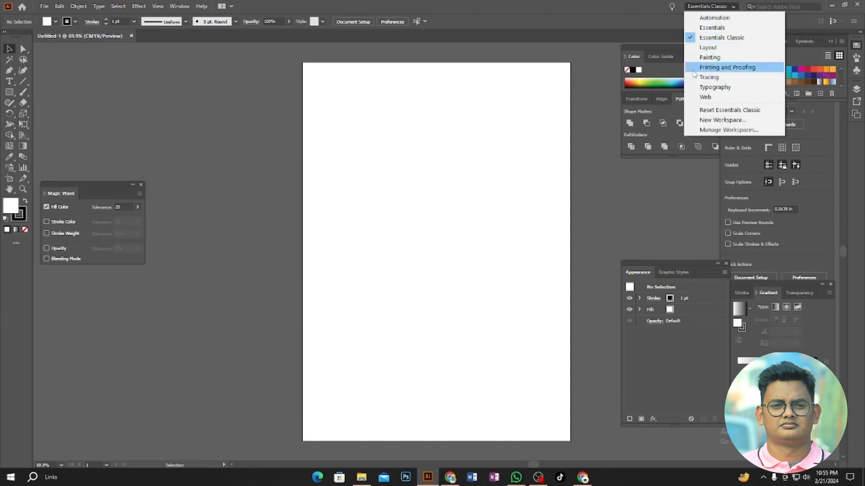
click(716, 28)
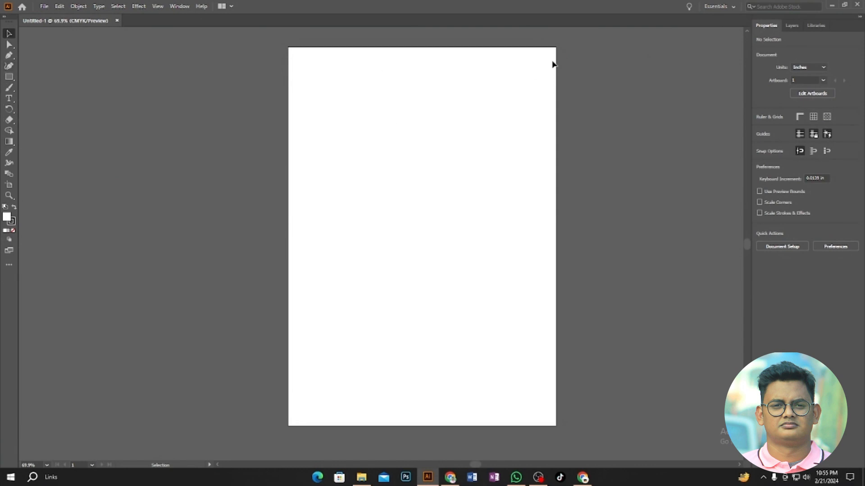
click(719, 7)
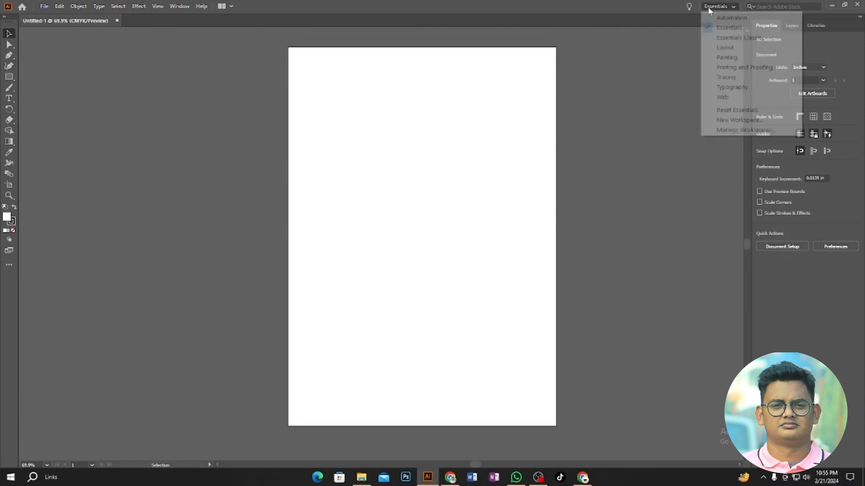
click(712, 39)
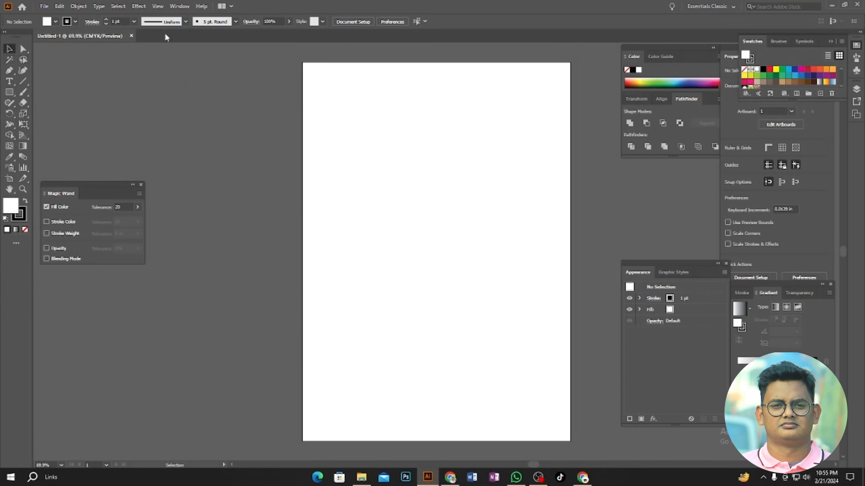
Check the Smart Guides setting and draw a white rectangle without stroke covering the whole 8.27 x 11.69 in artboard.
click(158, 6)
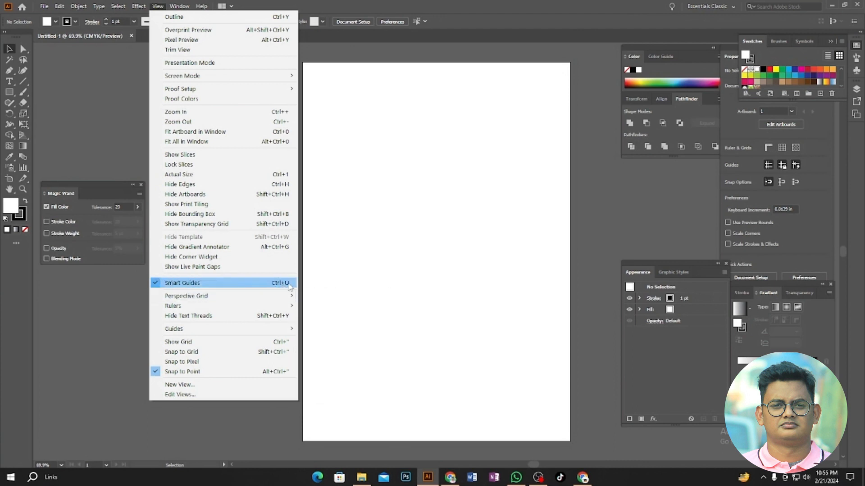
click(337, 61)
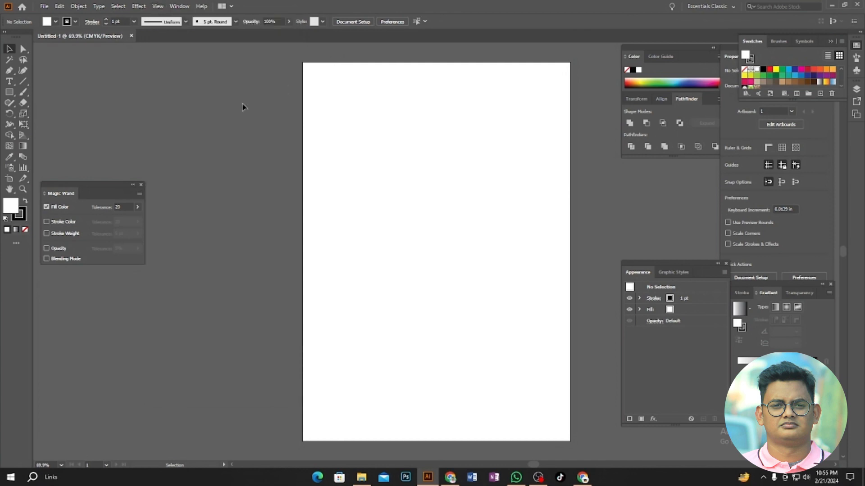
click(20, 220)
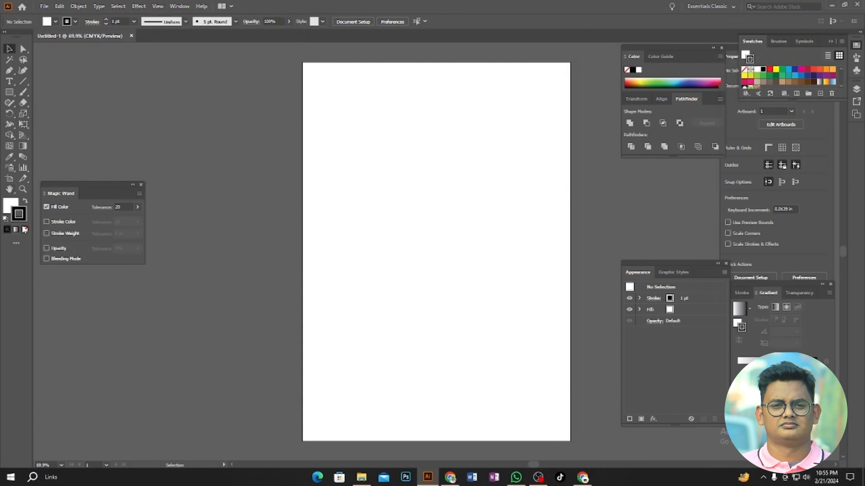
click(25, 229)
click(6, 207)
click(9, 92)
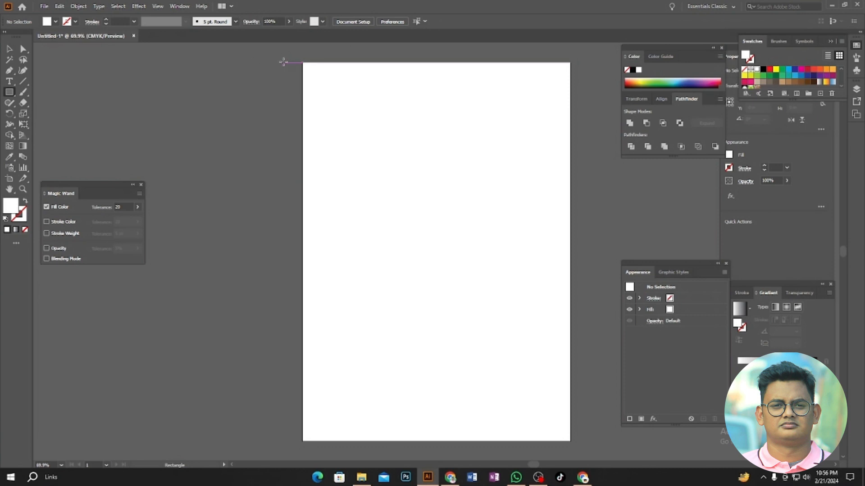
drag(304, 63, 570, 441)
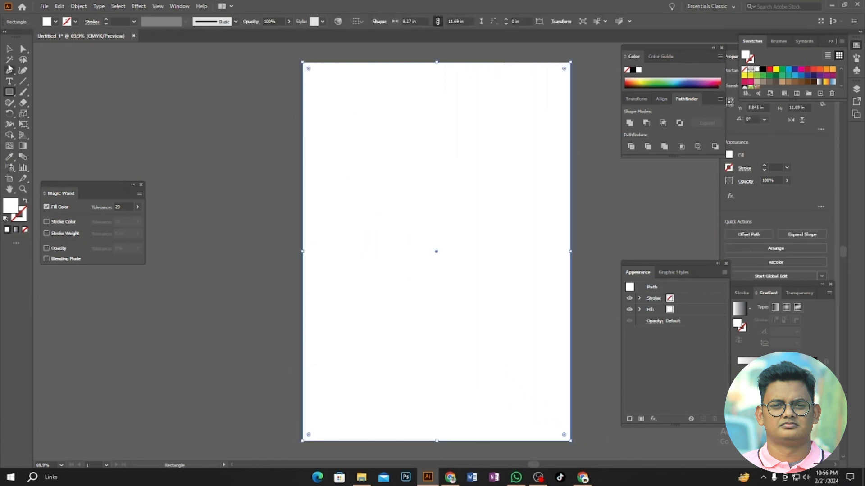
Select the full-page rectangle, try navy, pink and green fills, and set its fill to the cyan-blue swatch.
click(9, 48)
click(195, 145)
click(324, 152)
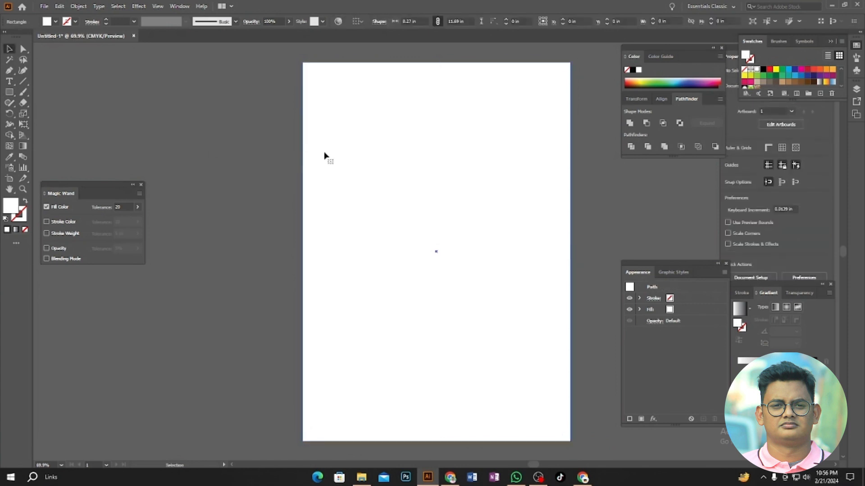
click(689, 82)
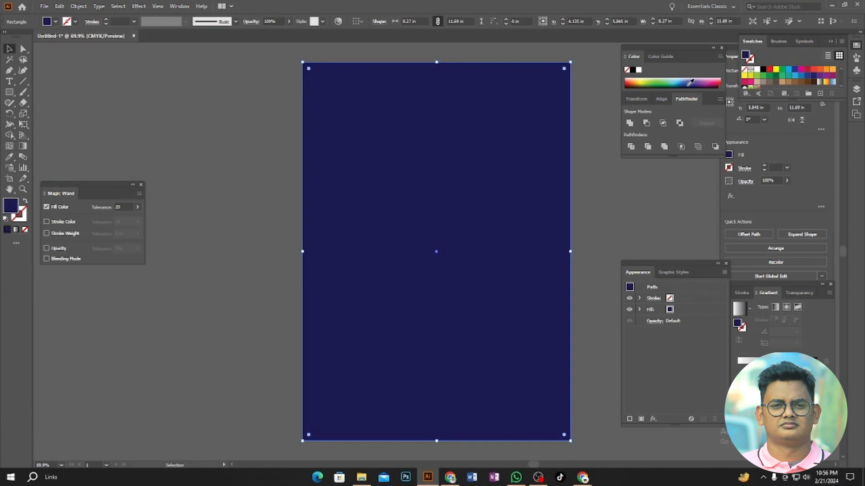
click(711, 83)
click(52, 21)
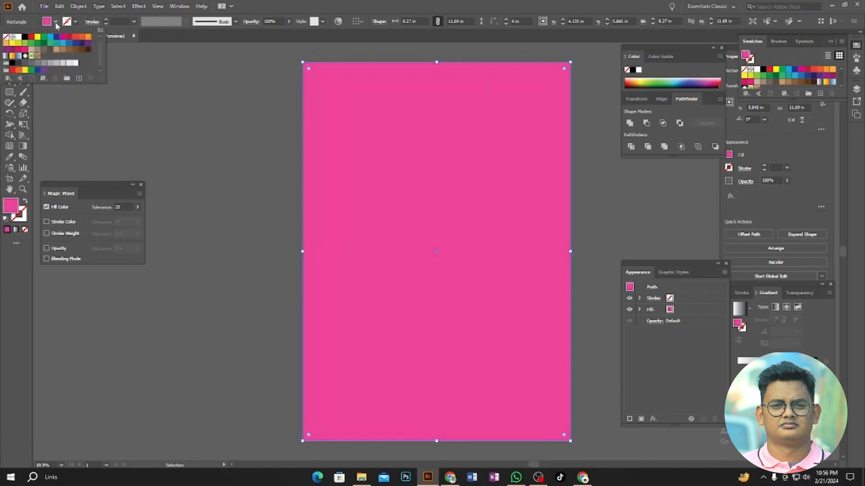
click(43, 42)
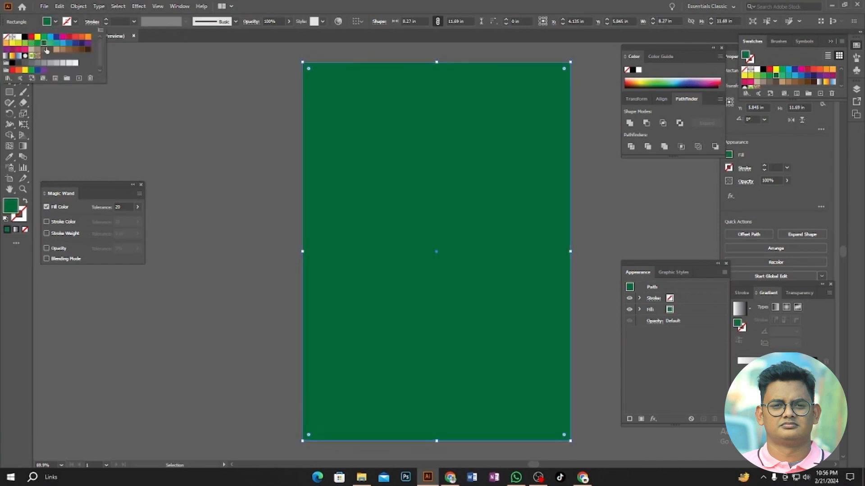
click(55, 36)
click(64, 44)
click(69, 43)
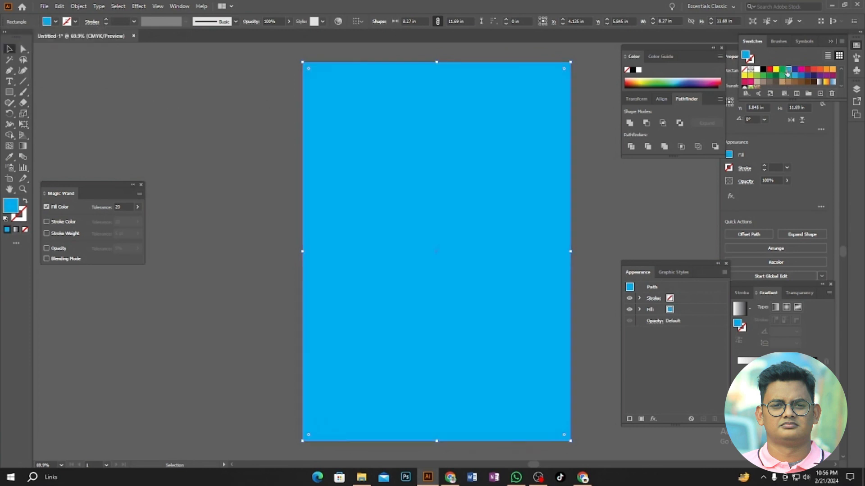
click(787, 73)
click(286, 136)
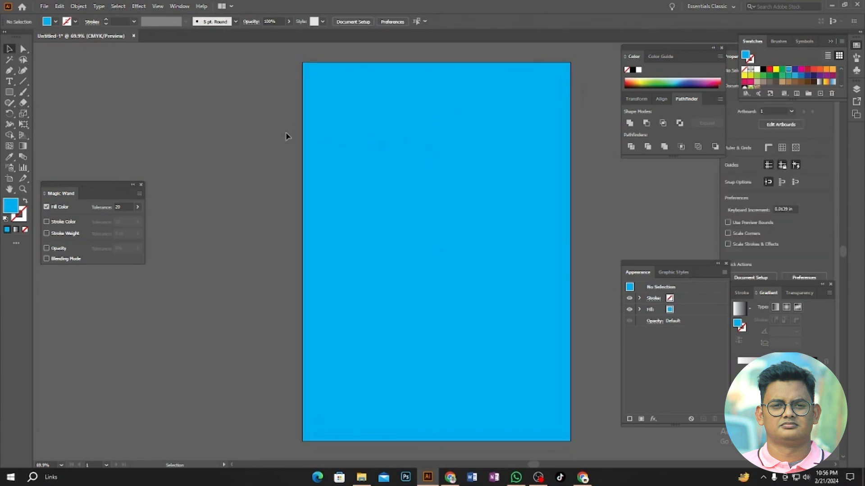
Draw a square of about 1.63 in with the Rectangle tool in the upper-left part of the blue background.
click(368, 121)
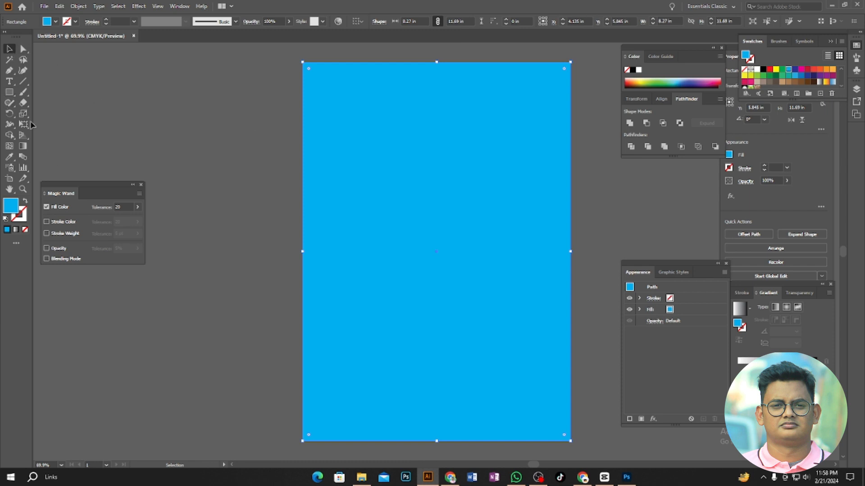
click(11, 94)
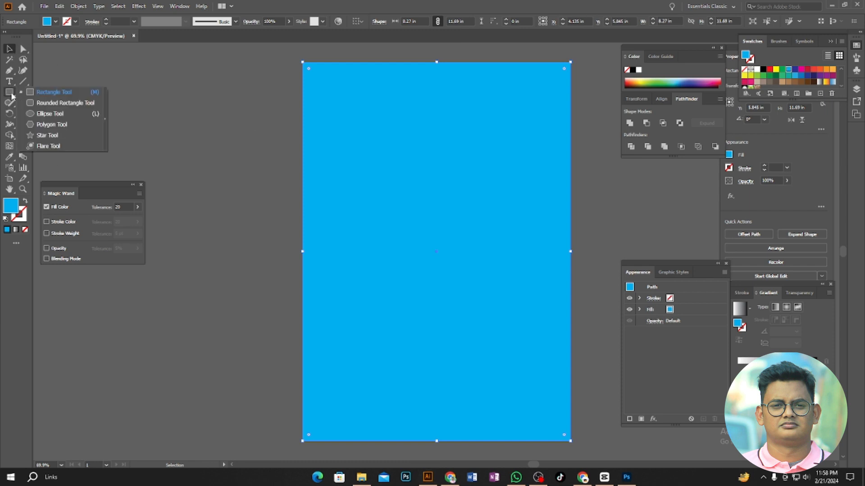
click(51, 93)
drag(329, 151, 383, 204)
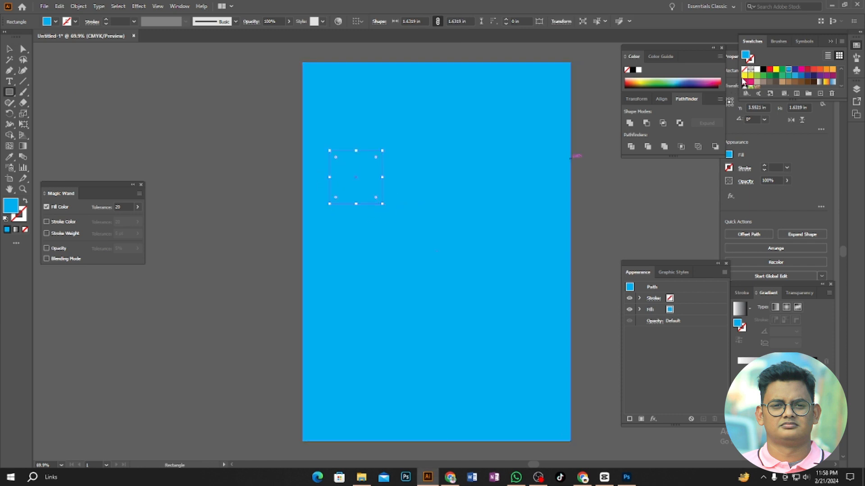
Try dark purple and magenta fills on the new square, and set its fill to the crimson red swatch.
click(712, 83)
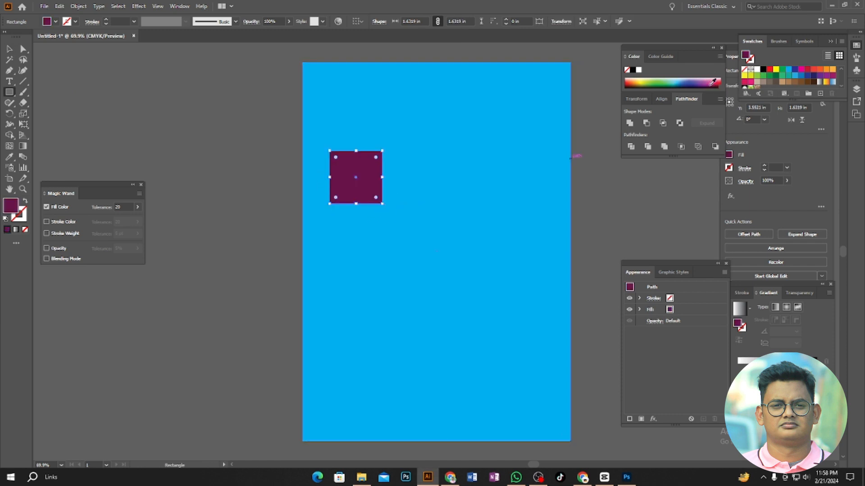
click(54, 22)
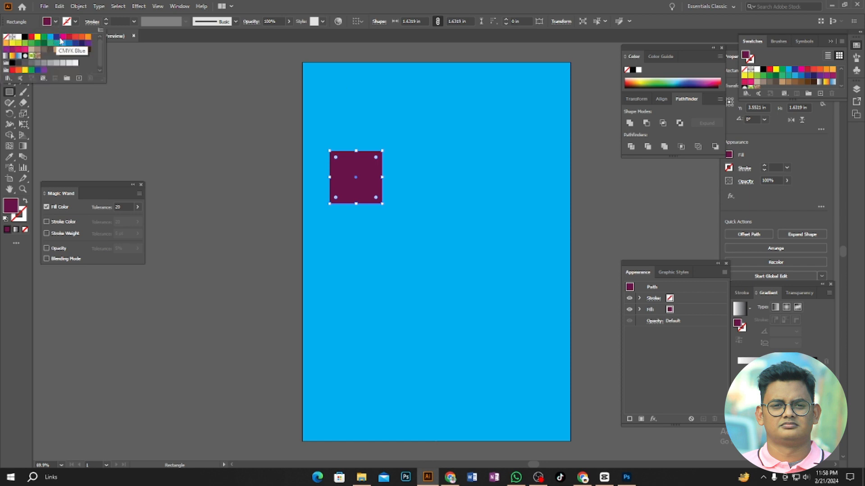
click(61, 38)
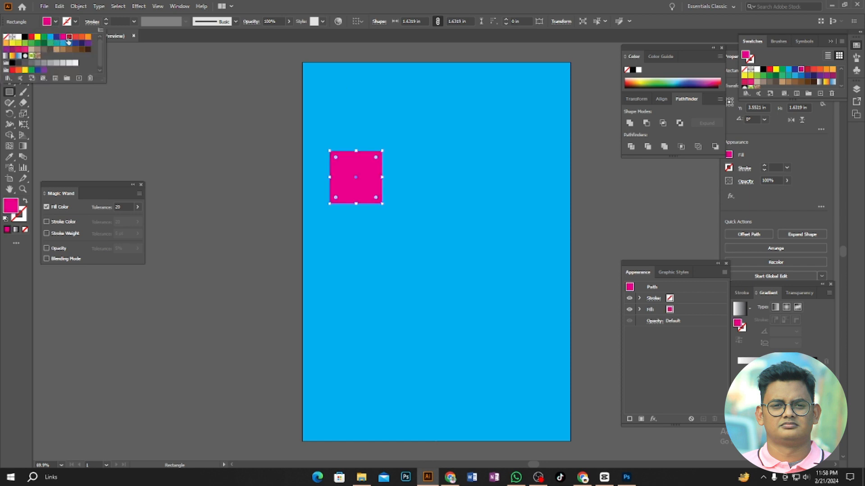
click(69, 36)
click(171, 118)
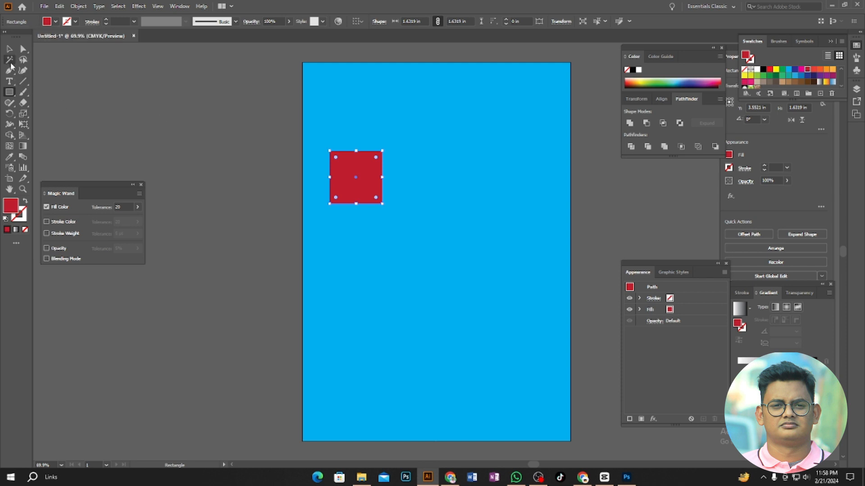
Duplicate the red square with the Selection tool, placing the copy about 2.3 in to the right at the same height.
right_click(9, 92)
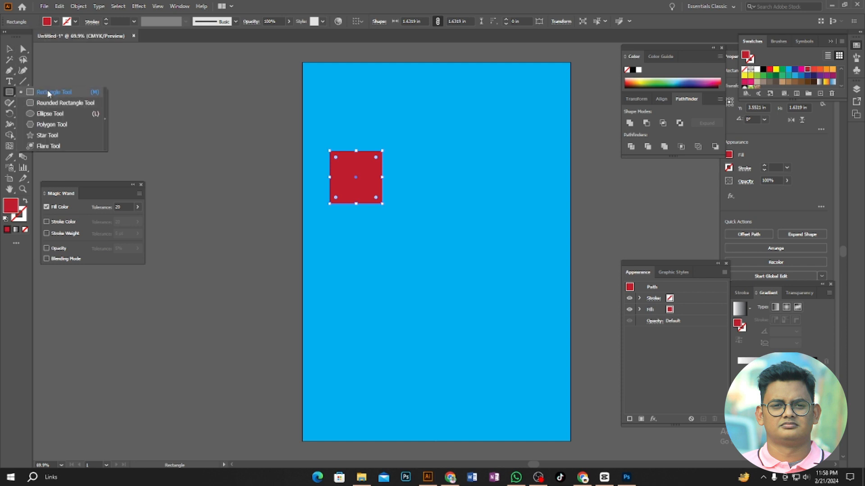
click(53, 92)
click(9, 48)
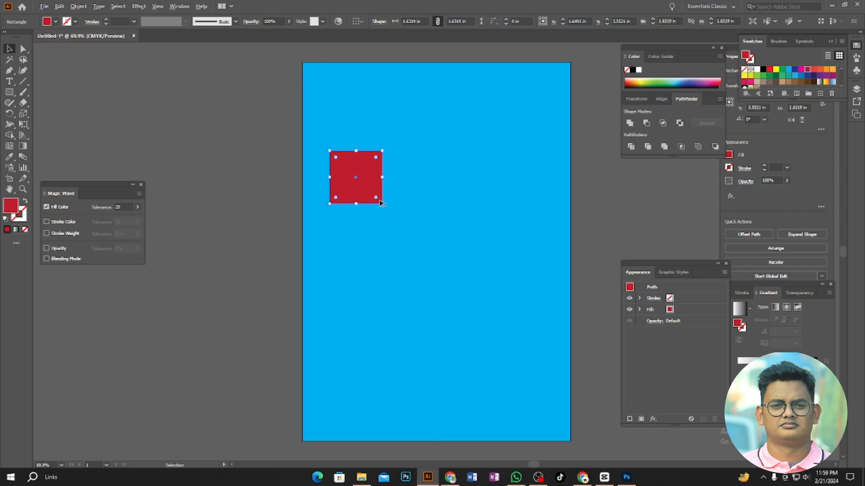
drag(365, 192, 440, 189)
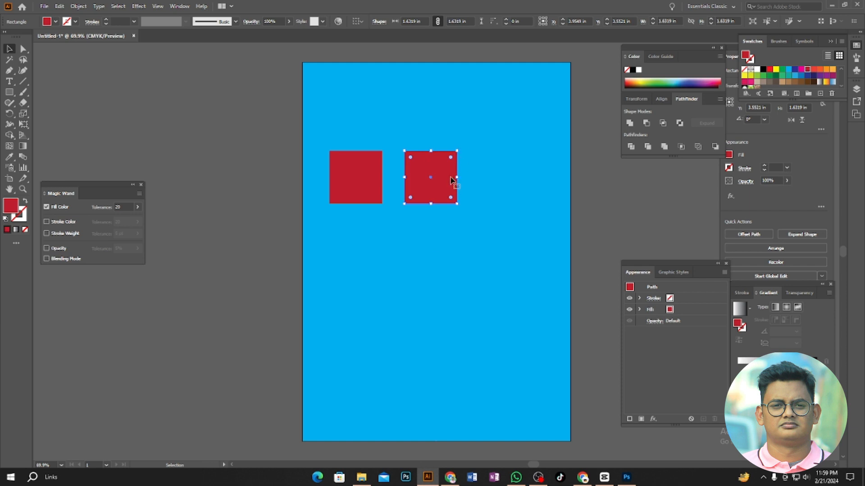
Move the original red square down about 1.8 in and slightly right, so it sits diagonally below the copy.
alt+scroll(452, 177, up, 5)
scroll(436, 170, up, 4)
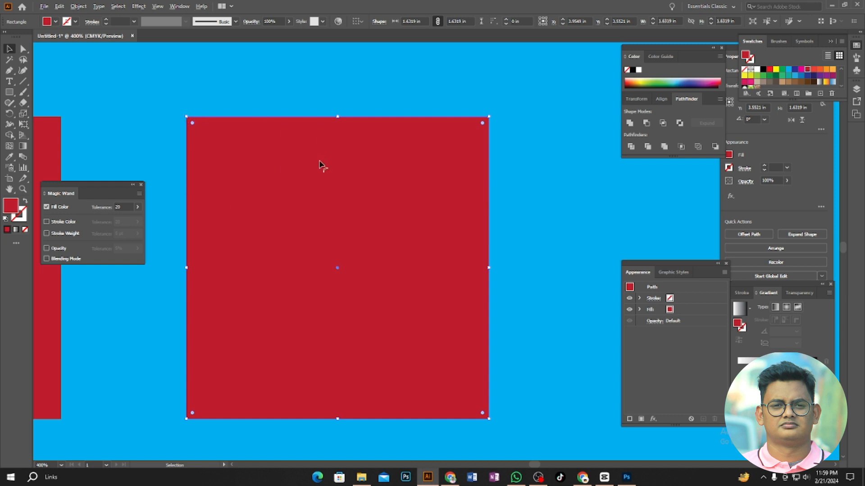
scroll(319, 166, down, 2)
scroll(319, 168, down, 1)
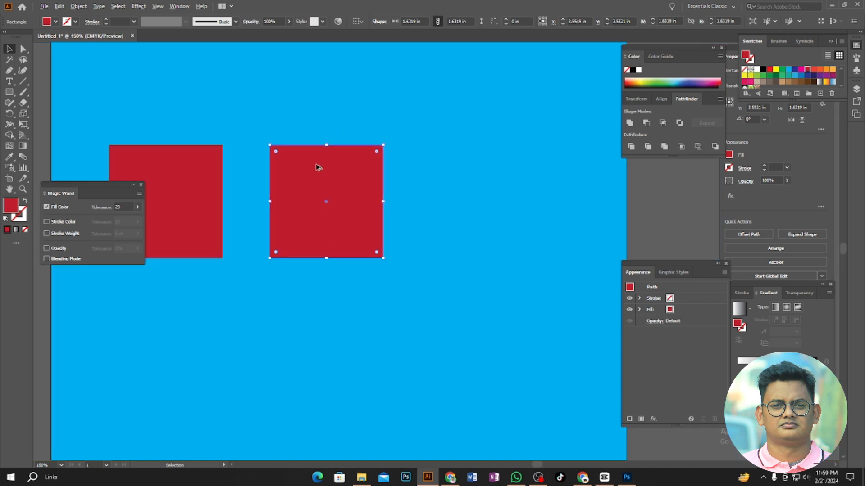
scroll(232, 183, down, 1)
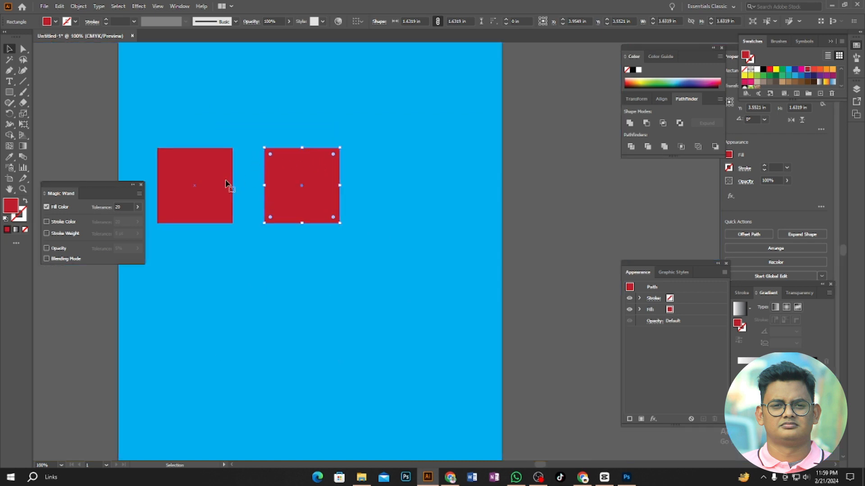
click(226, 183)
drag(226, 198, 231, 269)
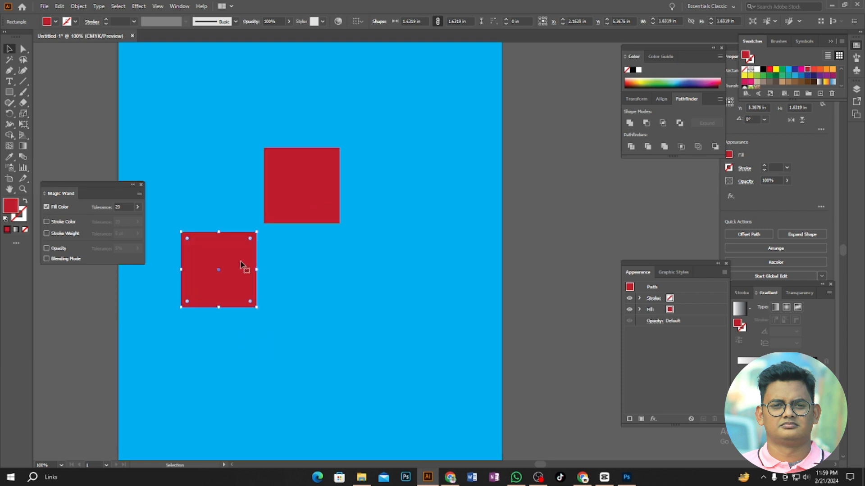
Fill the upper square with the dark green swatch and move it about 0.9 in to the right.
click(314, 197)
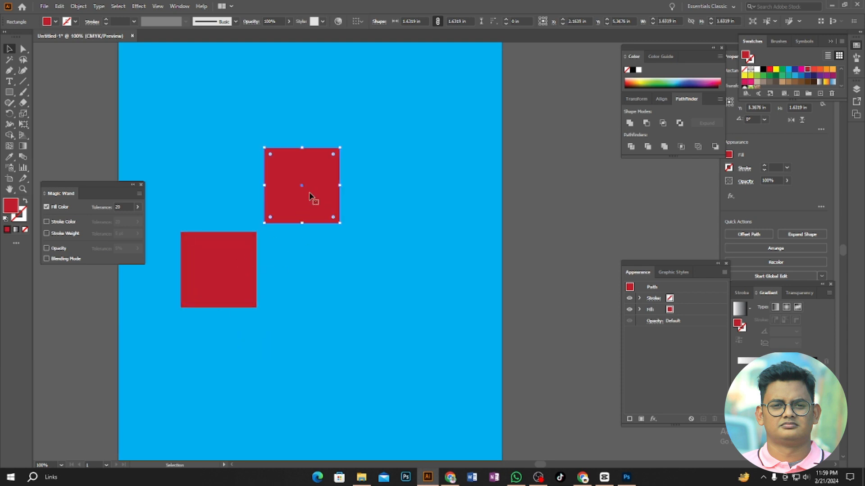
click(775, 82)
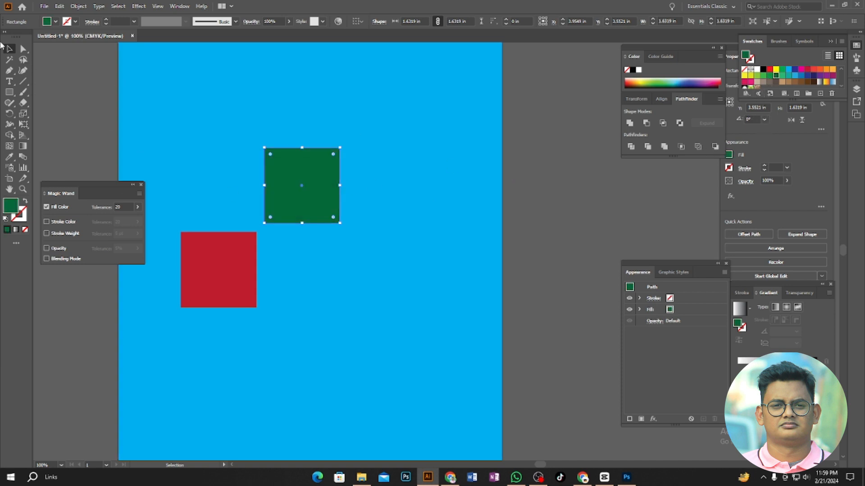
click(200, 284)
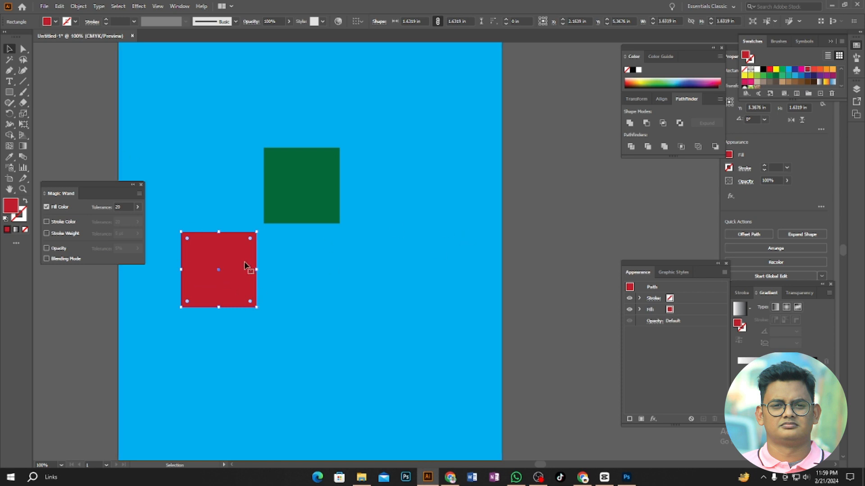
mouse_move(230, 182)
mouse_down()
mouse_move(204, 164)
mouse_move(216, 179)
mouse_up()
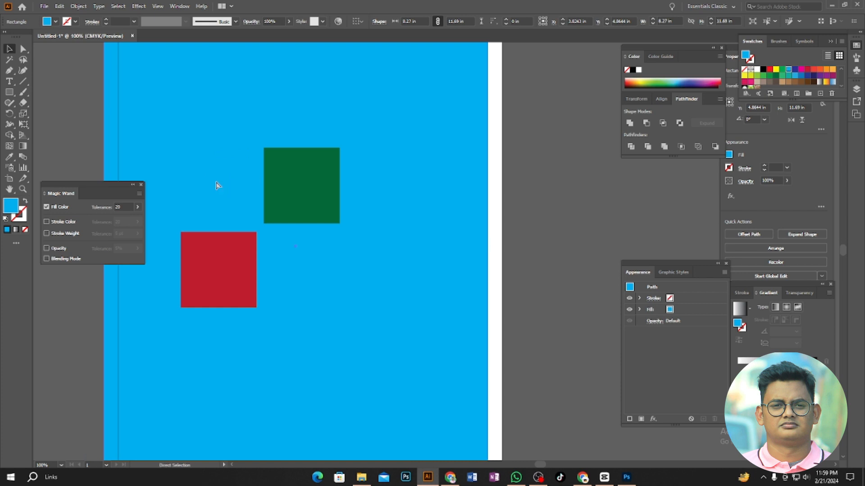
key(ctrl+z)
click(234, 269)
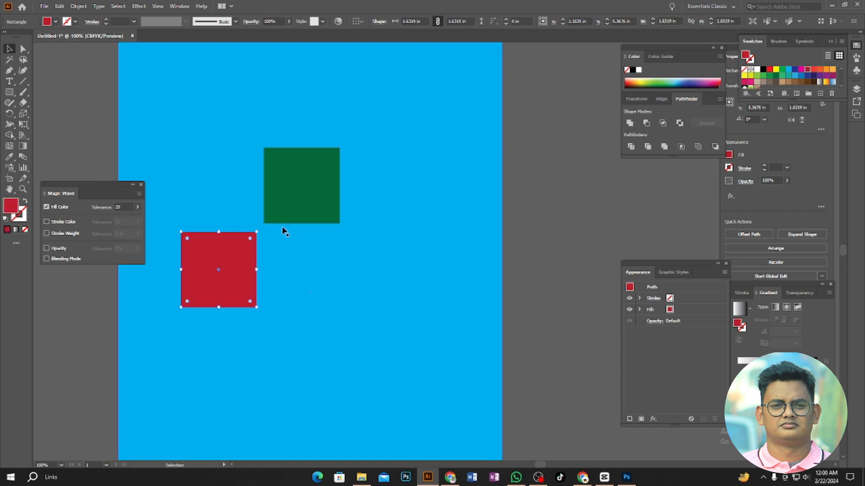
drag(304, 207, 344, 204)
Add a Lorem ipsum text line above the red square, enlarge it to about 36 pt and move it slightly up.
click(9, 81)
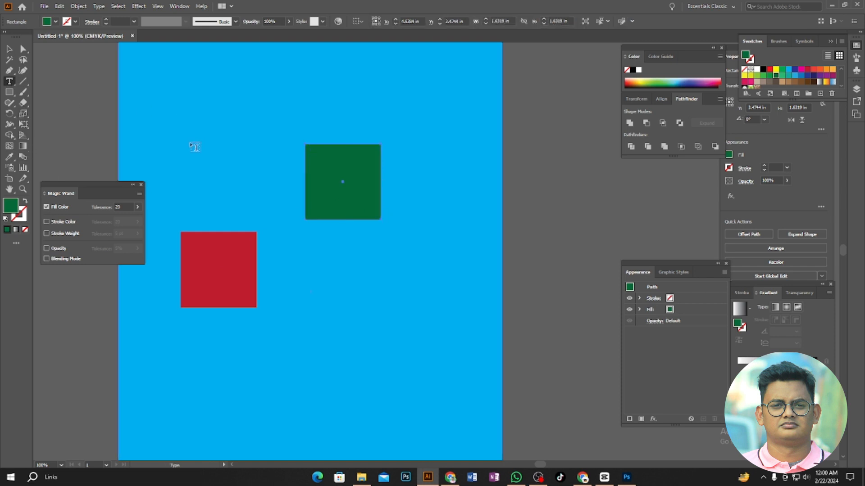
click(190, 143)
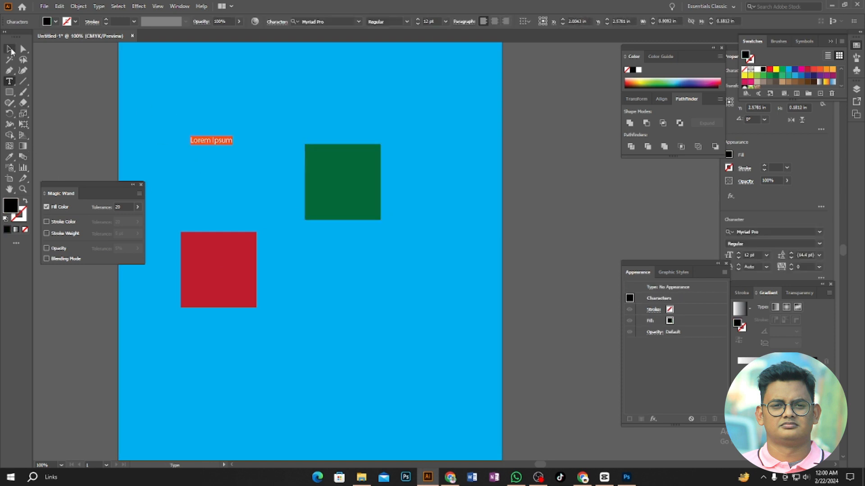
key(Escape)
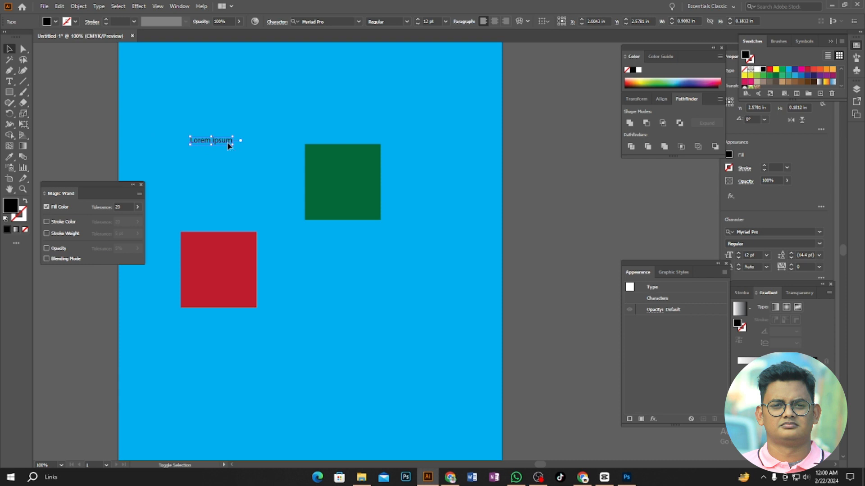
drag(234, 145, 276, 191)
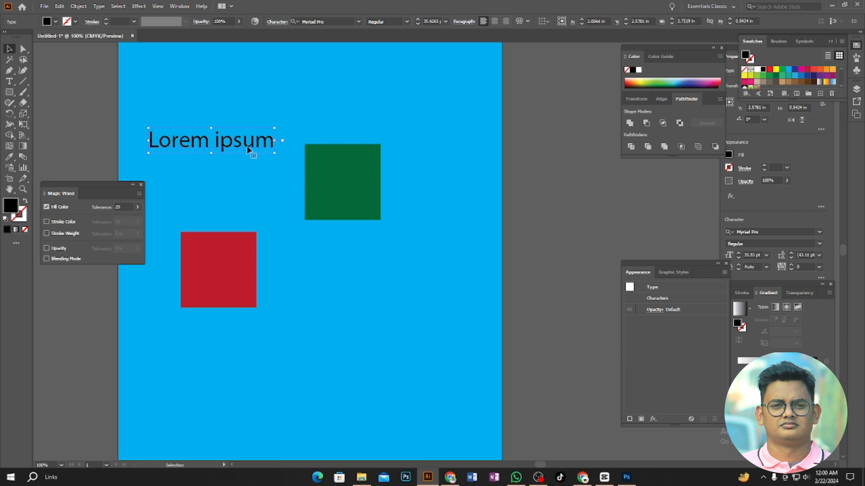
drag(248, 146, 252, 118)
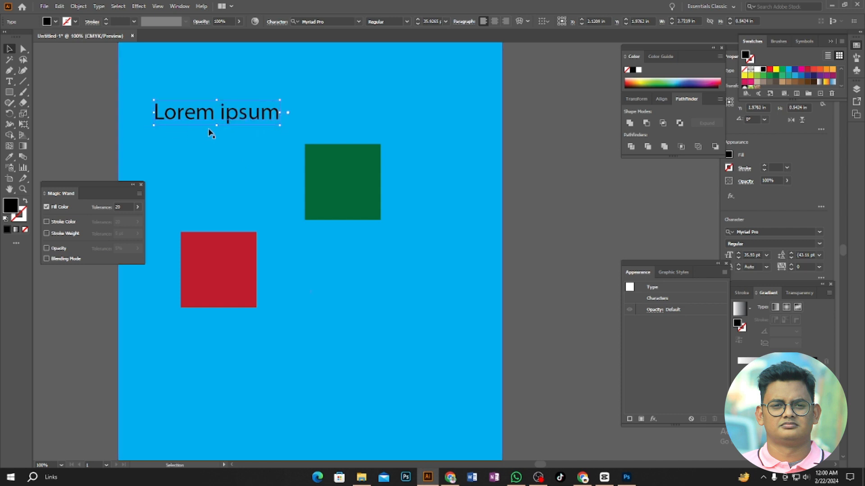
Move the red square up beneath the Lorem ipsum text, and shift the text slightly to the right.
click(202, 254)
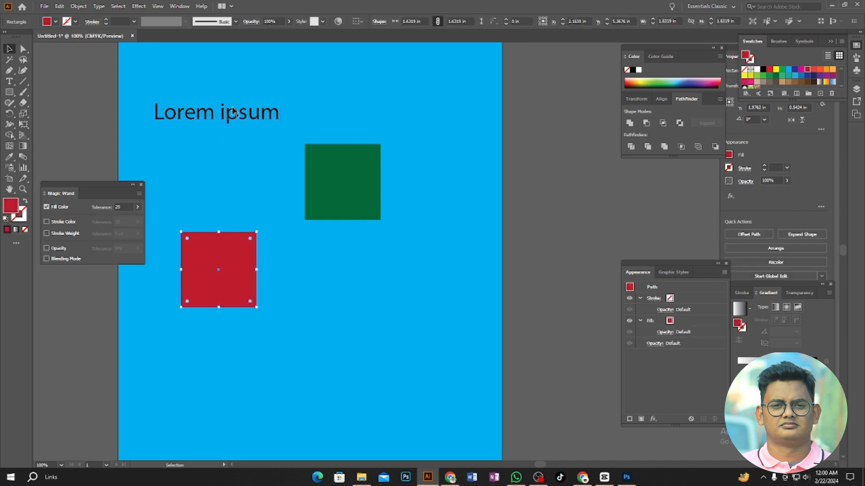
drag(222, 246, 217, 184)
drag(239, 112, 284, 115)
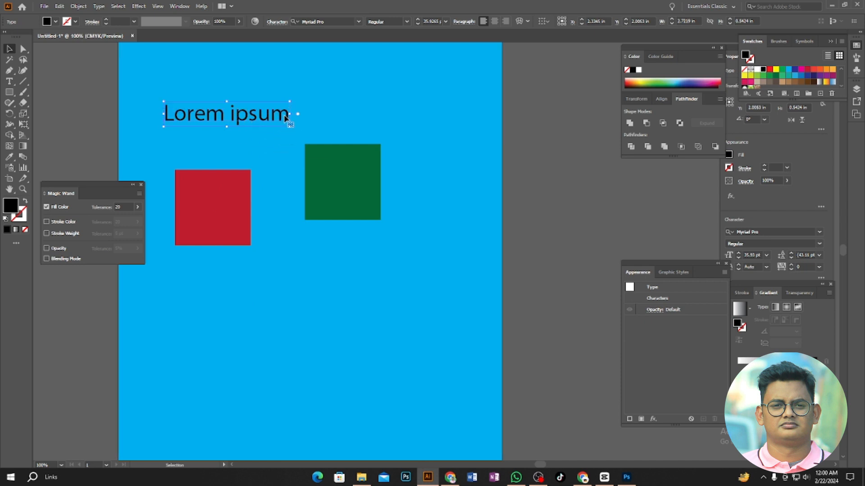
Delete the Lorem ipsum text and move the red square up beside the green one, undoing both changes.
key(Delete)
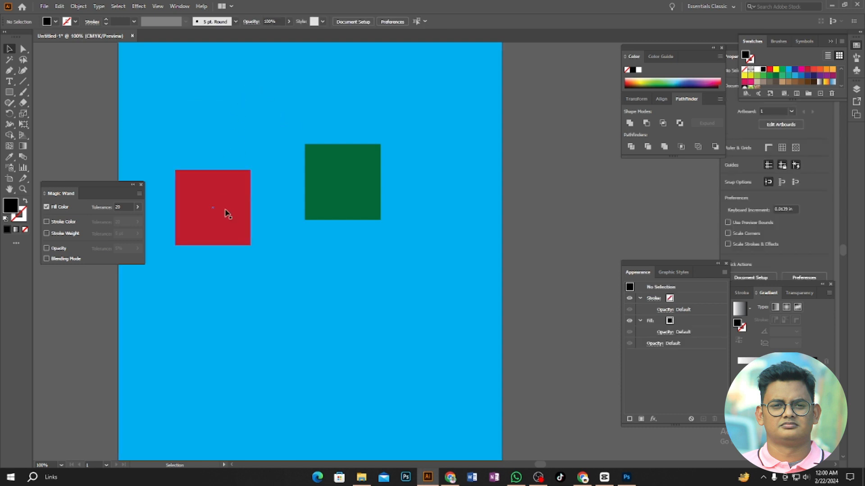
drag(226, 217, 234, 197)
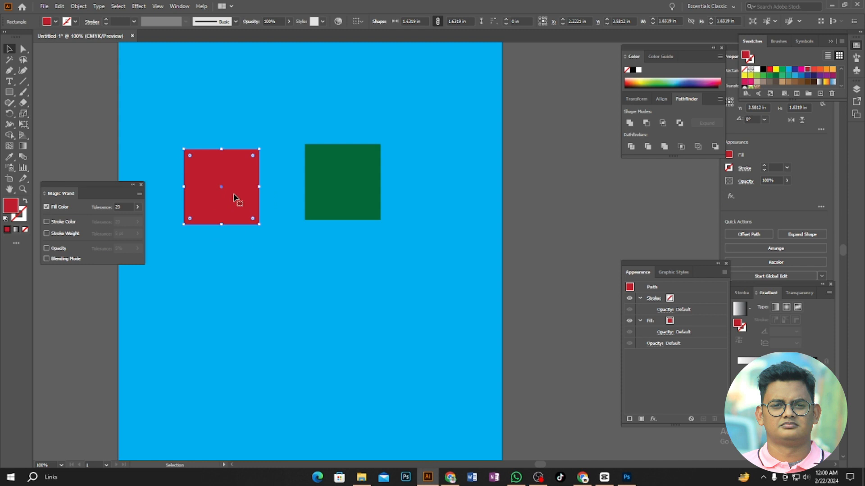
key(ctrl+z)
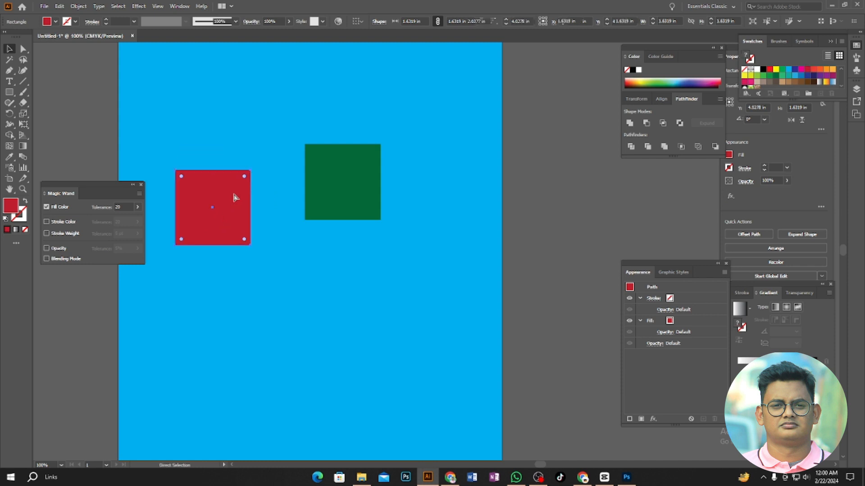
key(ctrl+z)
key(ctrl+z)
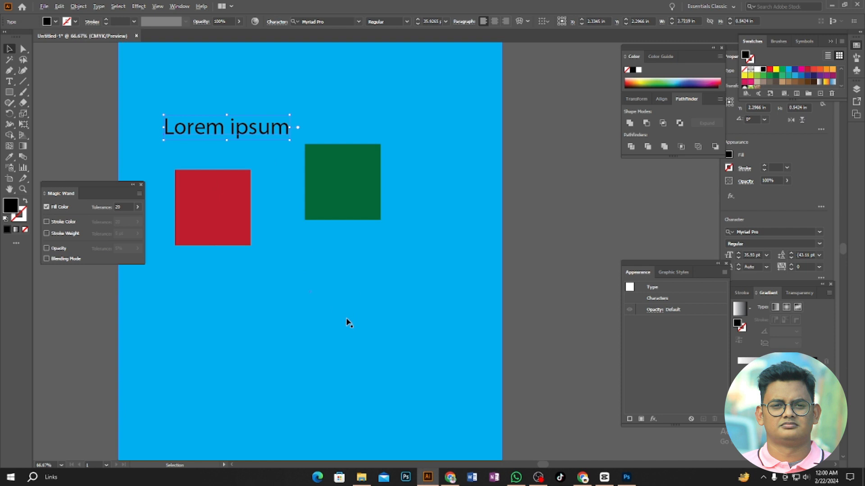
scroll(350, 323, down, 1)
scroll(349, 323, up, 1)
drag(345, 318, 390, 353)
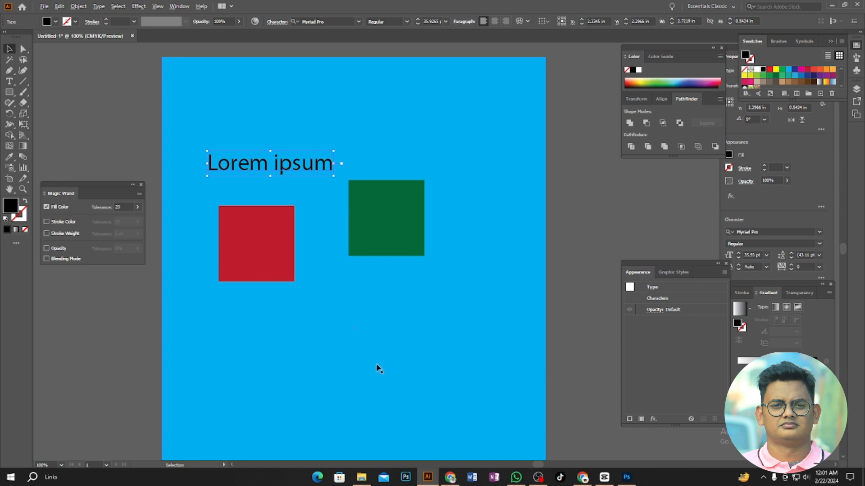
scroll(377, 369, down, 1)
drag(373, 363, 359, 278)
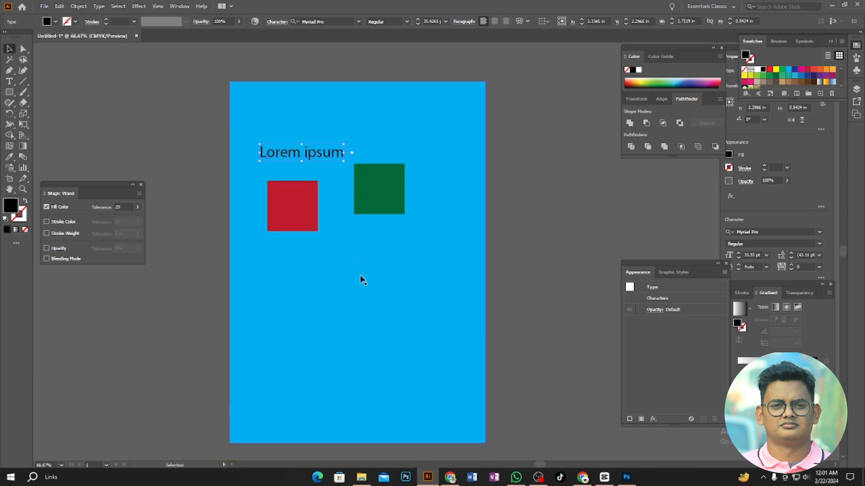
Use the Direct Selection tool to select the green square, the red square and the blue background in turn.
click(23, 48)
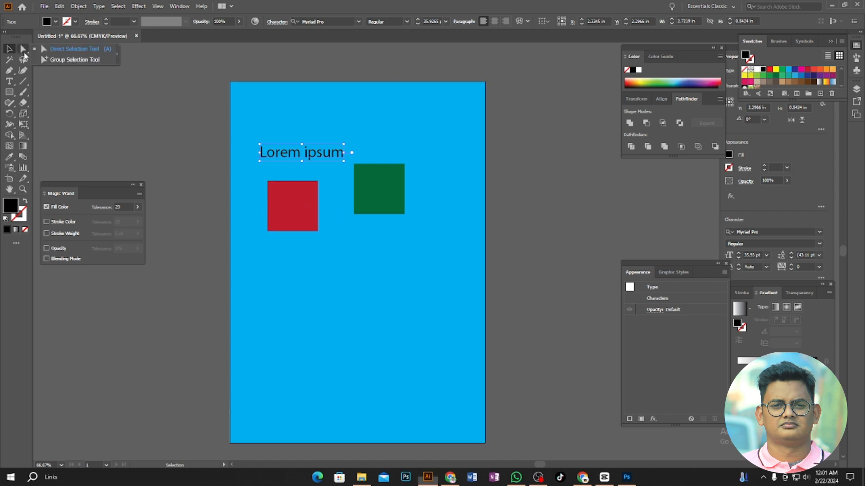
click(66, 50)
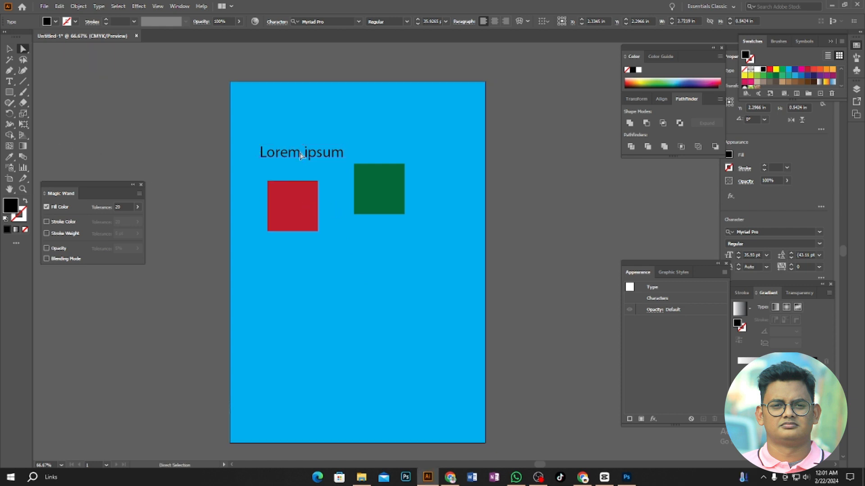
click(364, 192)
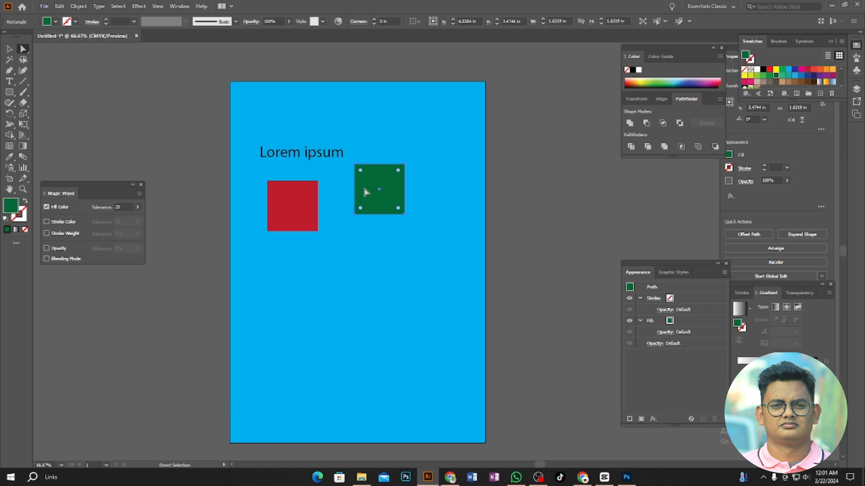
scroll(368, 193, up, 2)
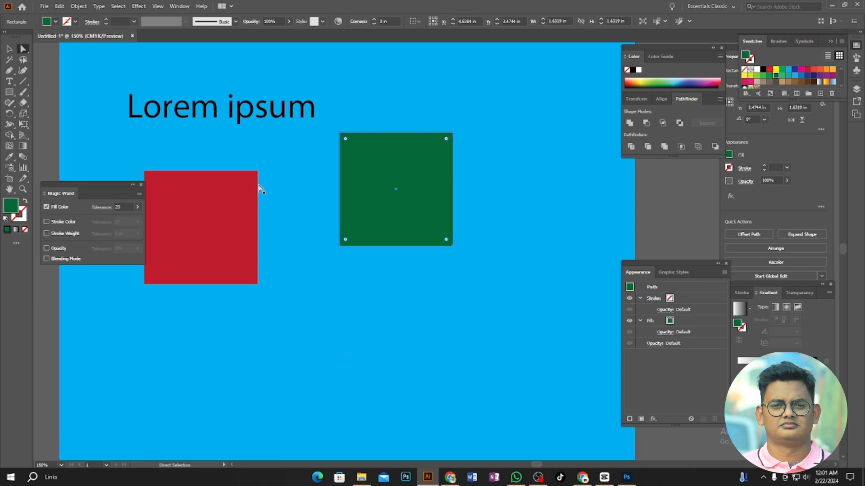
click(239, 194)
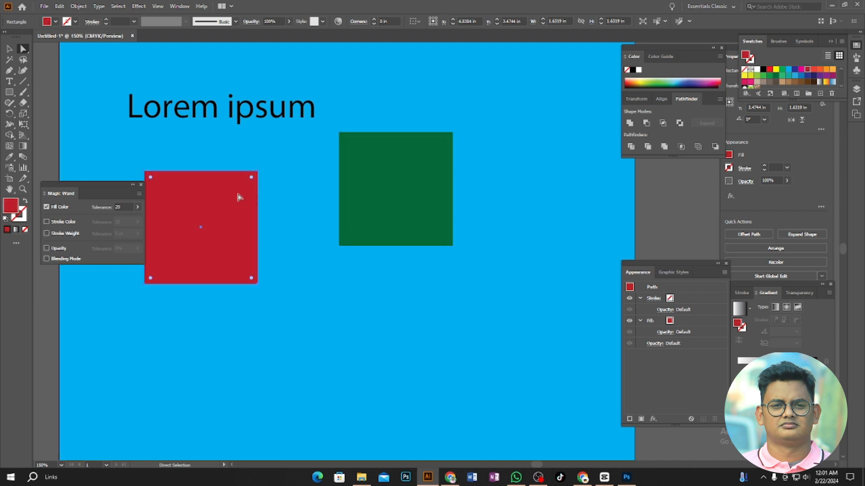
click(318, 166)
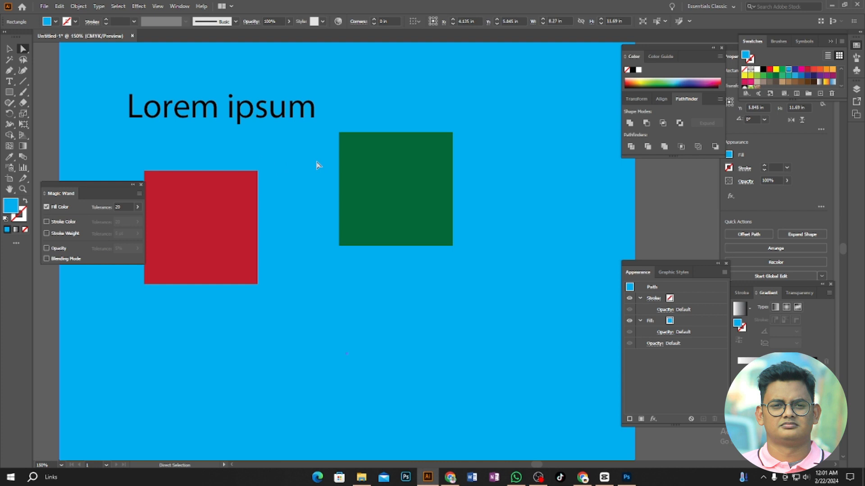
Delete the blue background rectangle behind the text and the squares.
key(Delete)
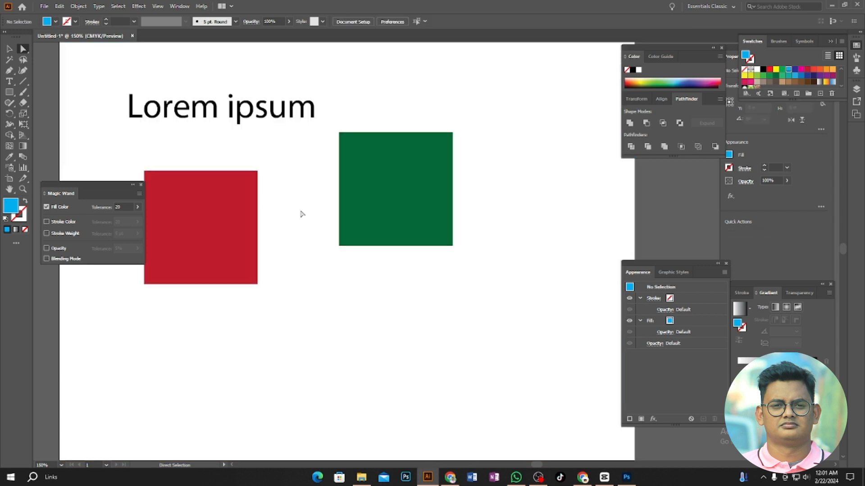
drag(307, 219, 397, 218)
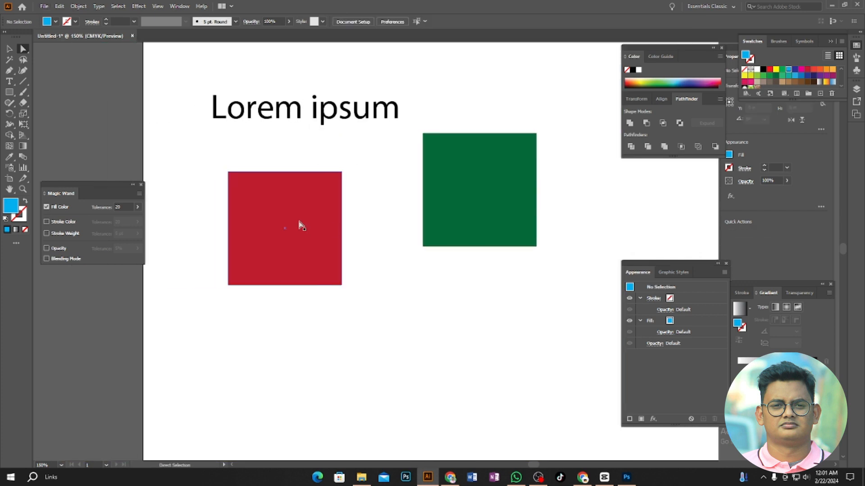
Round only the red square's upper-right corner to a radius of about 1.63 in, and undo the rounding.
click(299, 217)
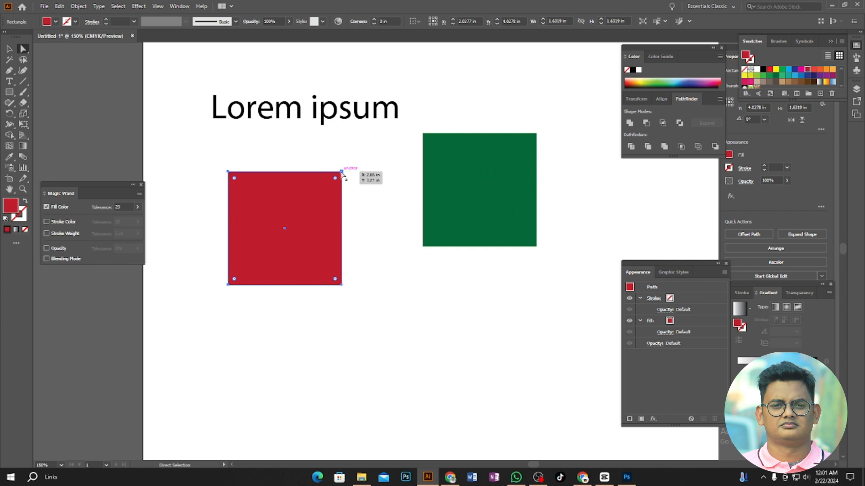
drag(348, 161, 331, 183)
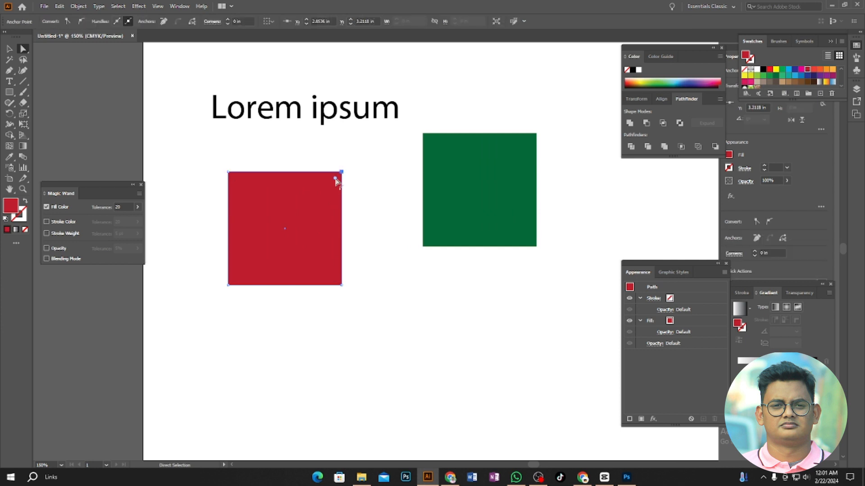
drag(335, 179, 184, 286)
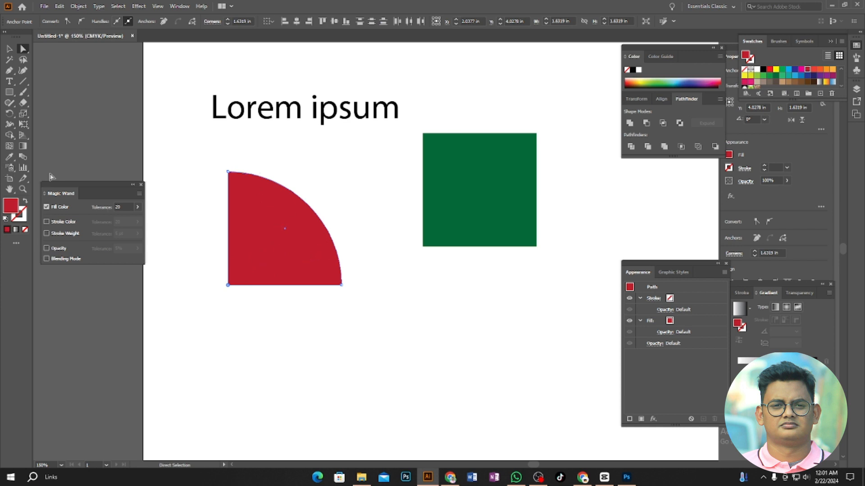
key(ctrl+z)
key(ctrl+z)
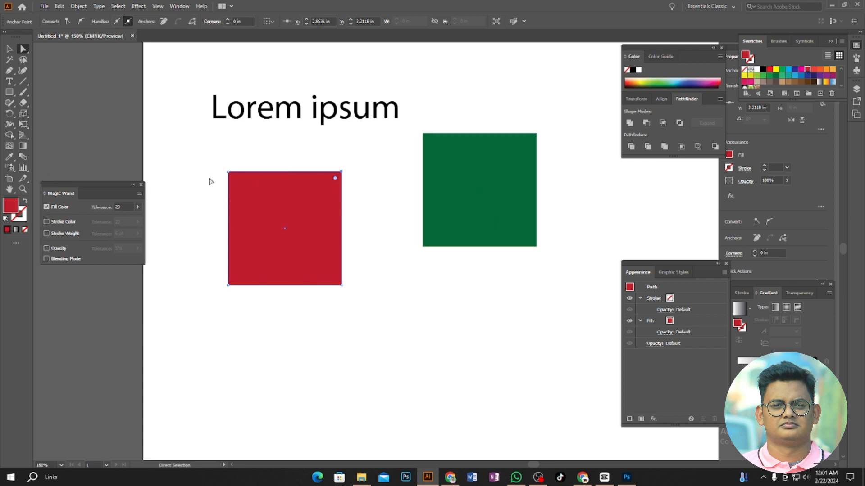
Round both upper corners of the red square together to a radius of about 0.816 in, and undo the rounding.
drag(214, 163, 369, 204)
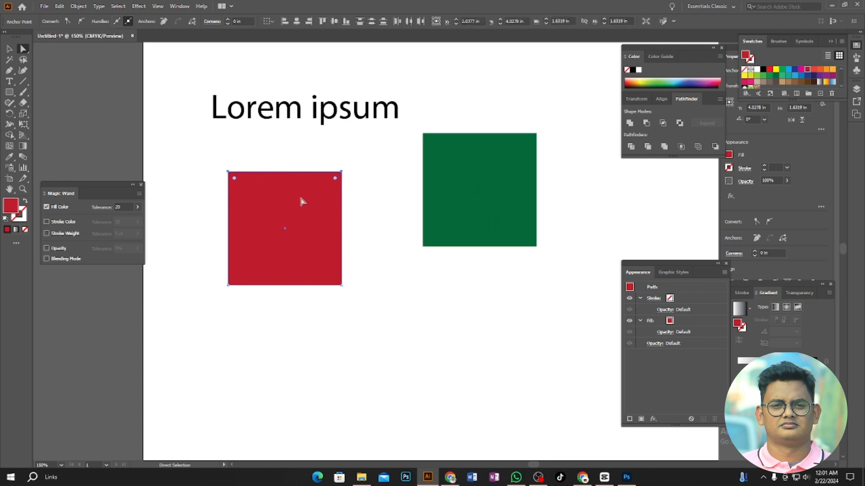
drag(233, 182, 255, 271)
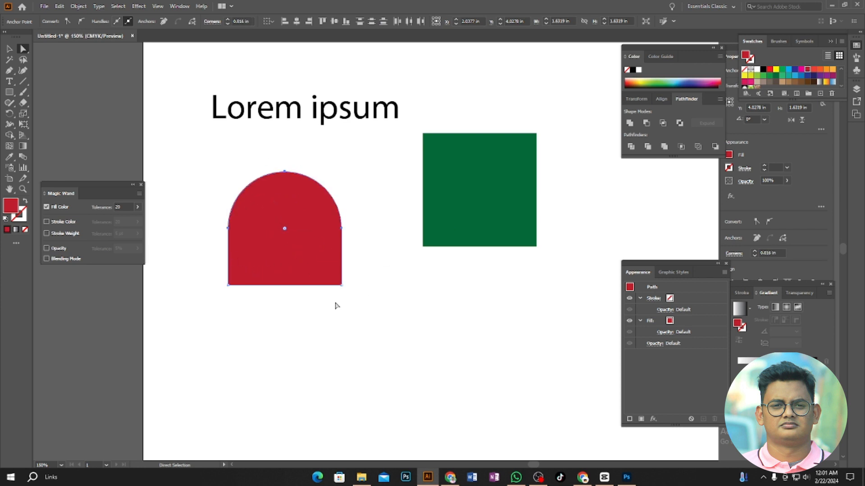
key(ctrl+z)
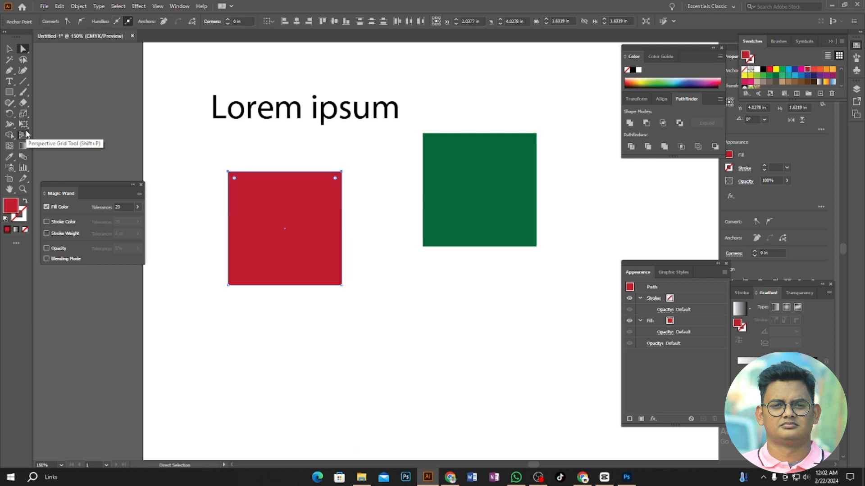
Pull the red square's upper-right anchor point outward to about X 3.45 in, Y 3.14 in, and select the whole reshaped object.
click(341, 172)
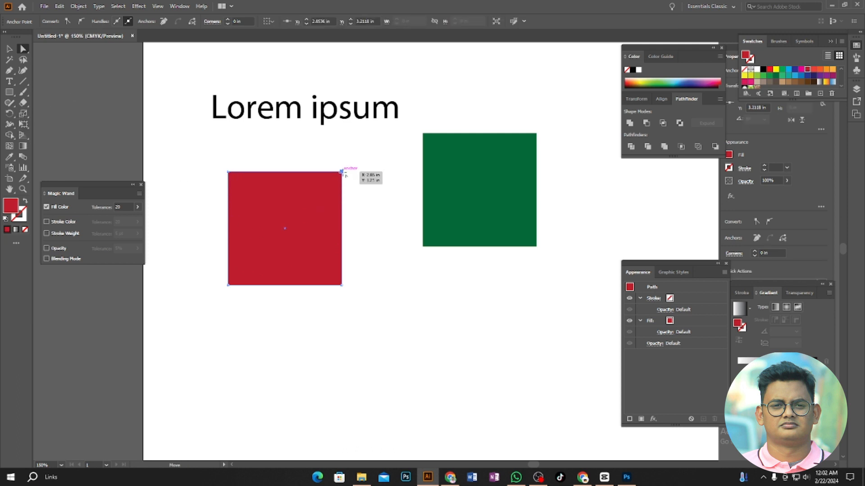
drag(341, 173, 383, 167)
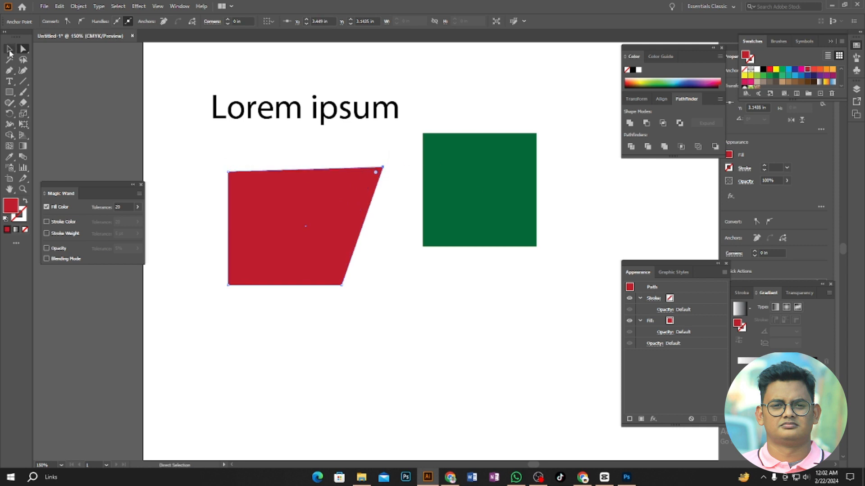
click(9, 51)
drag(205, 151, 280, 301)
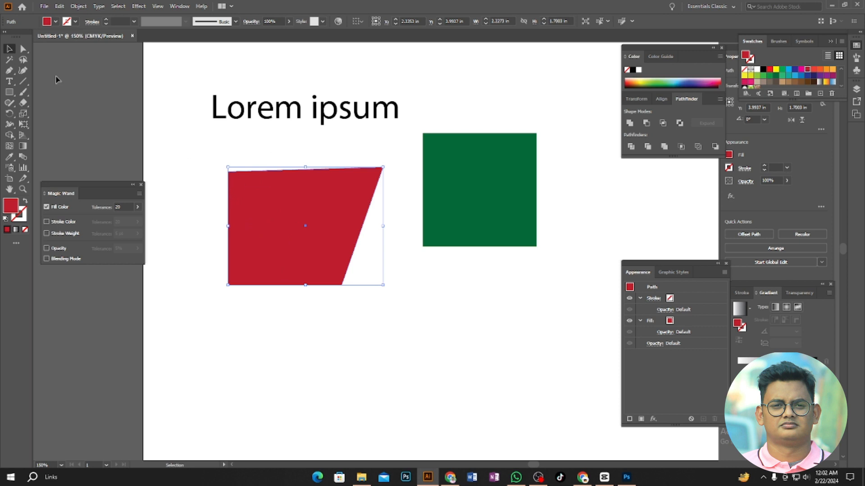
Use Direct Selection to round both left corners of the red shape to a radius of about 0.83 in.
click(23, 49)
drag(204, 159, 250, 304)
drag(235, 180, 325, 233)
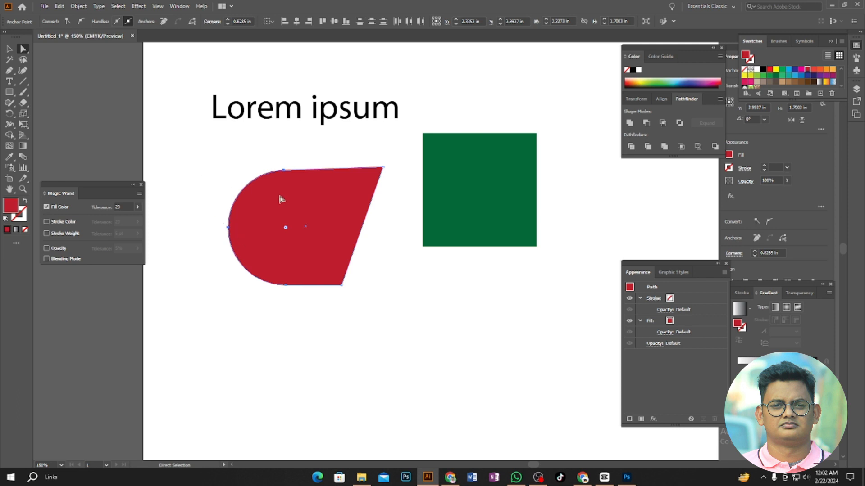